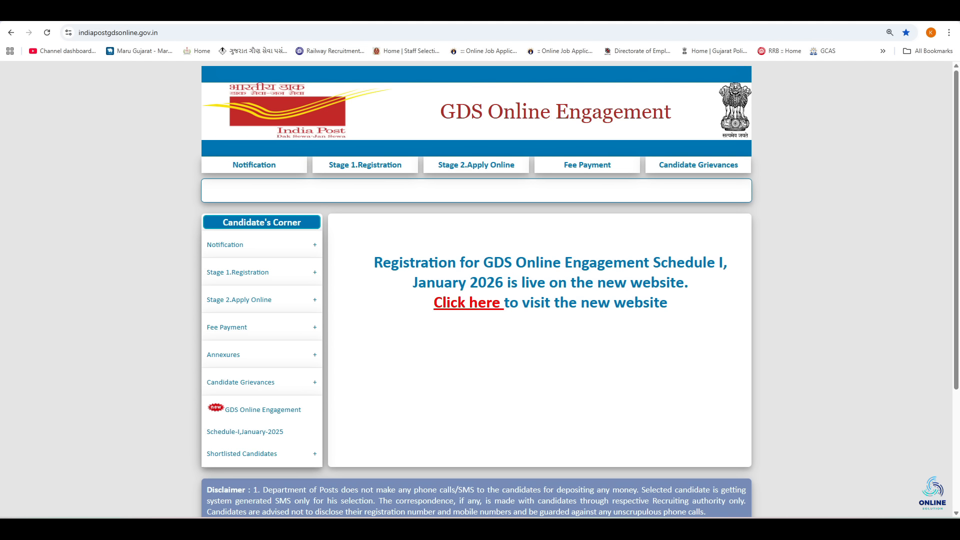
Step: In a new tab, Google 'india post gds onl' and open the India Post GDS result
click(215, 11)
click(304, 207)
text(india post gds onl)
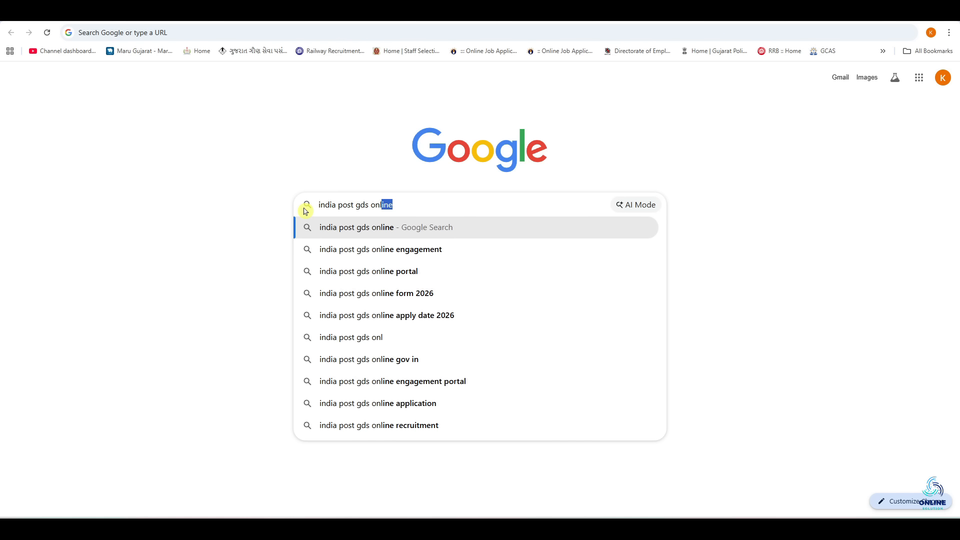
key(Return)
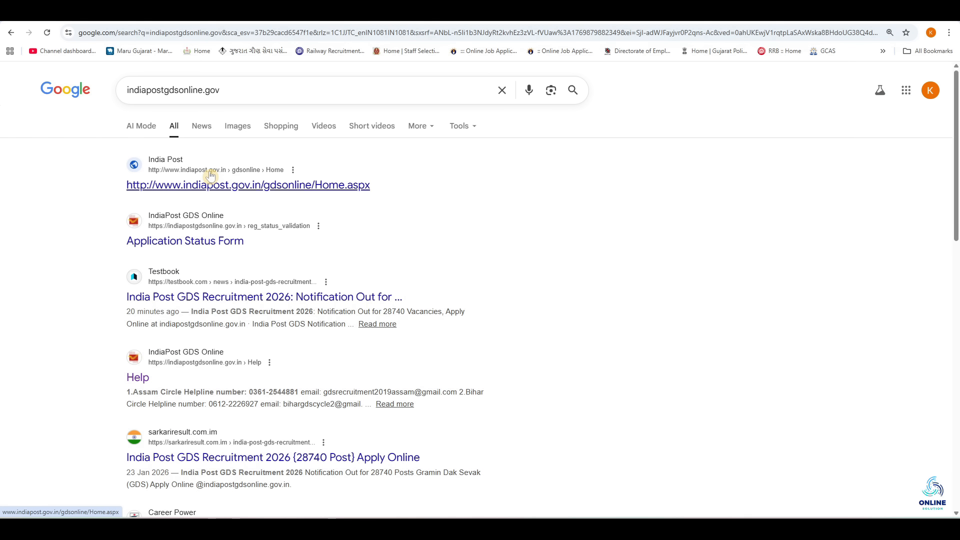
click(215, 186)
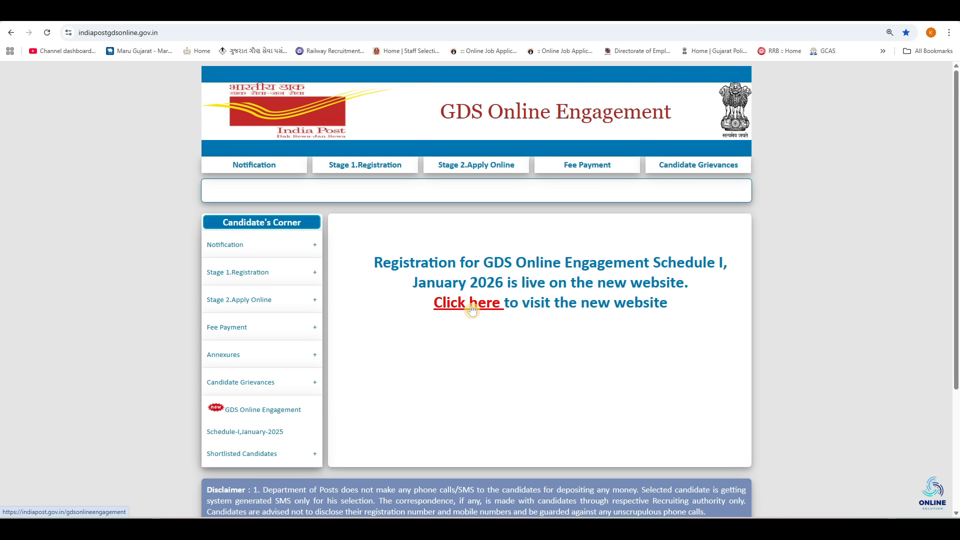
Step: Follow the red 'Click here' link to the new GDS Online Engagement website
click(471, 310)
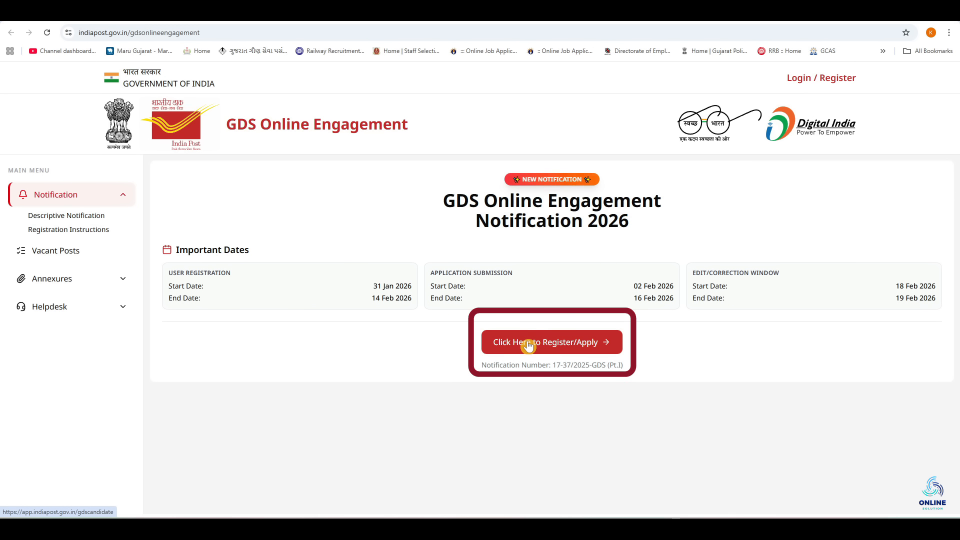
Step: Open New Candidate Registration and enter the candidate's mobile number and e-mail address
click(528, 346)
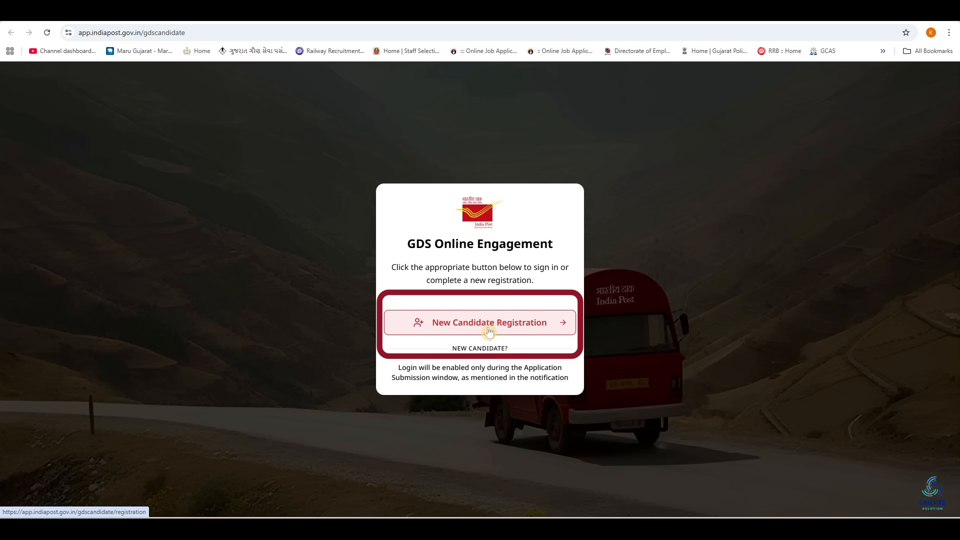
click(489, 331)
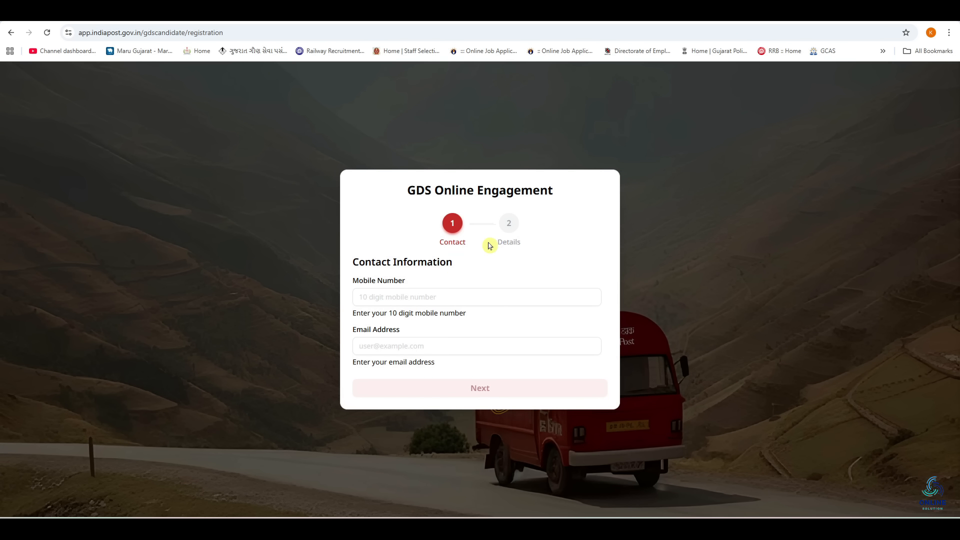
click(403, 293)
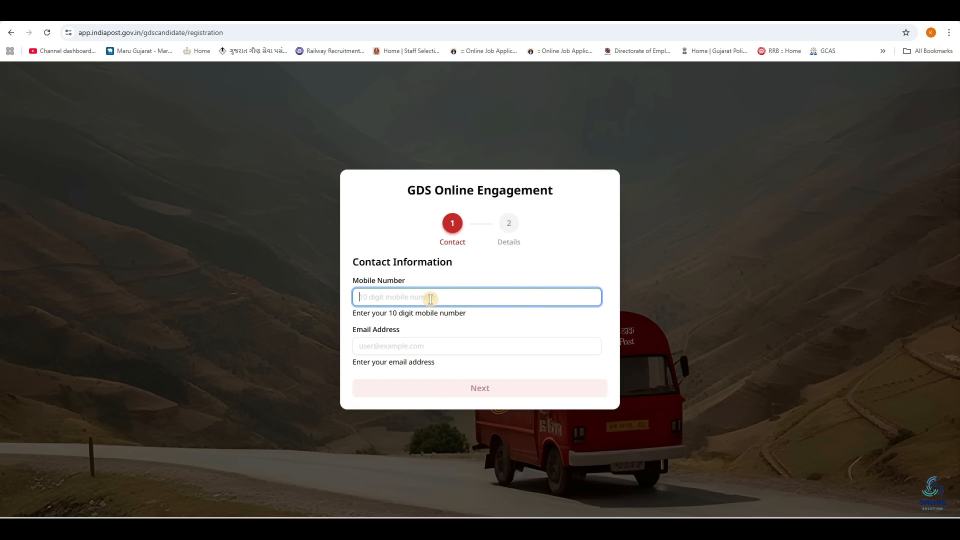
click(416, 345)
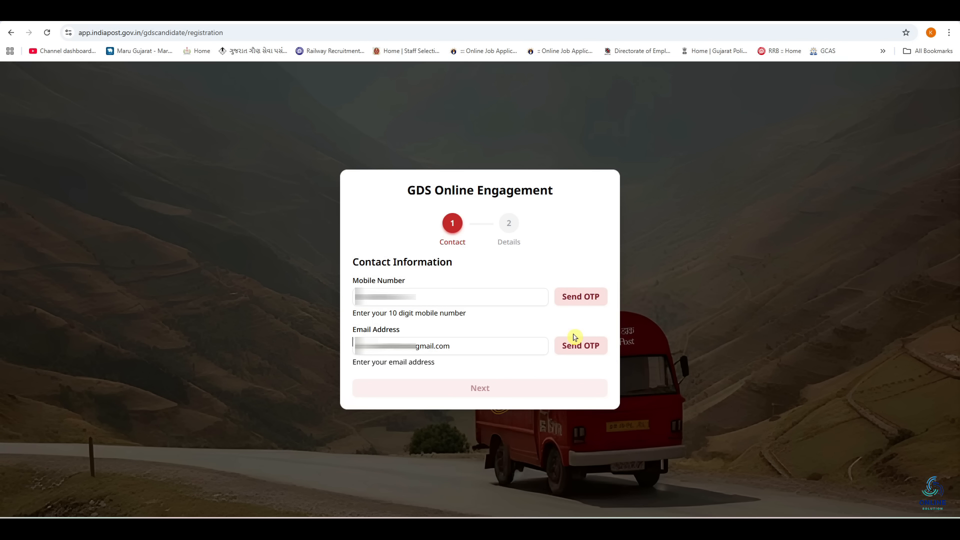
Step: Send the OTP codes and verify both the mobile number and e-mail address
click(574, 298)
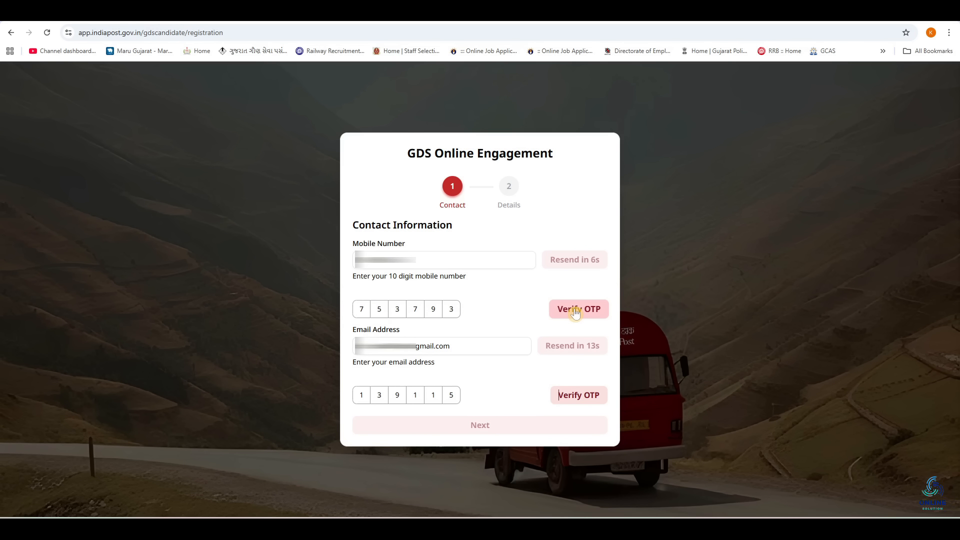
click(575, 310)
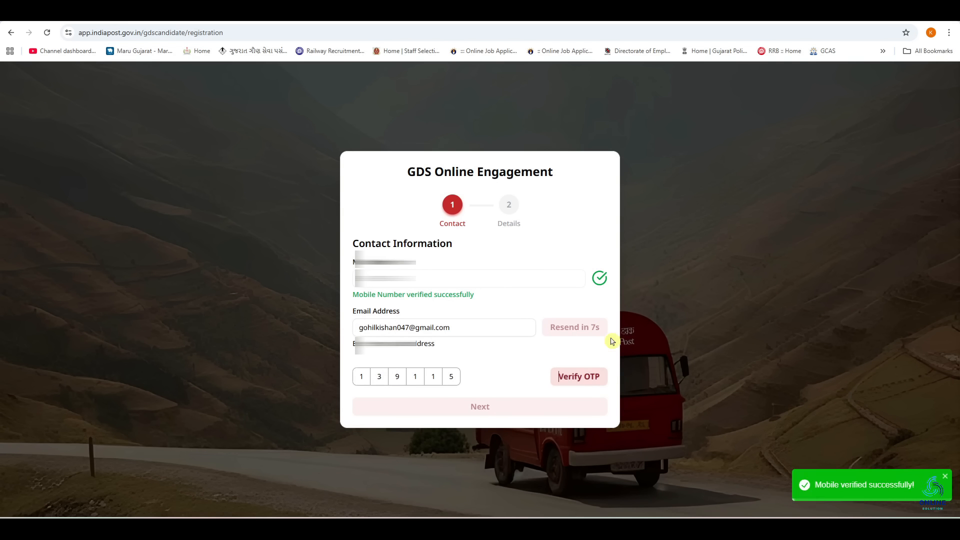
click(587, 381)
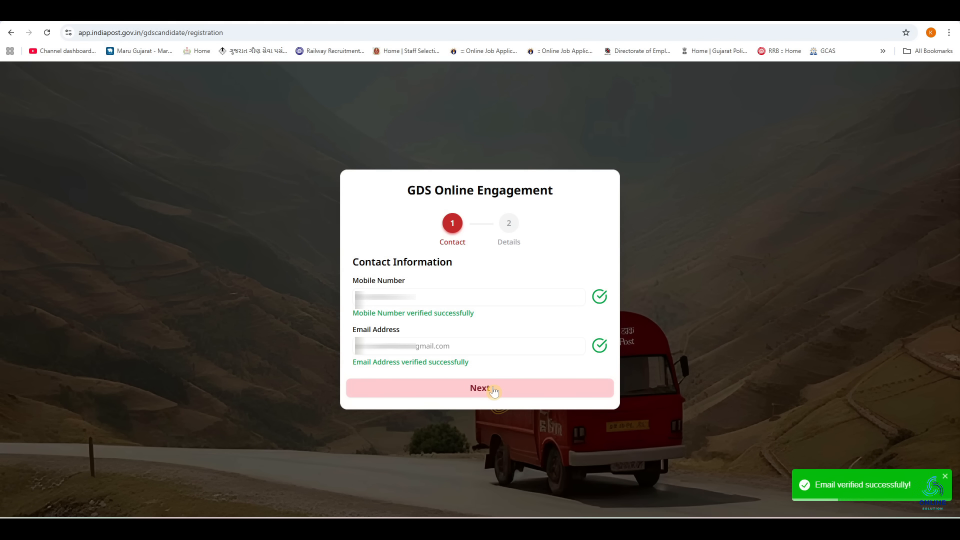
Step: Continue to basic details, enter the applicant's name and pick the date of birth
click(494, 390)
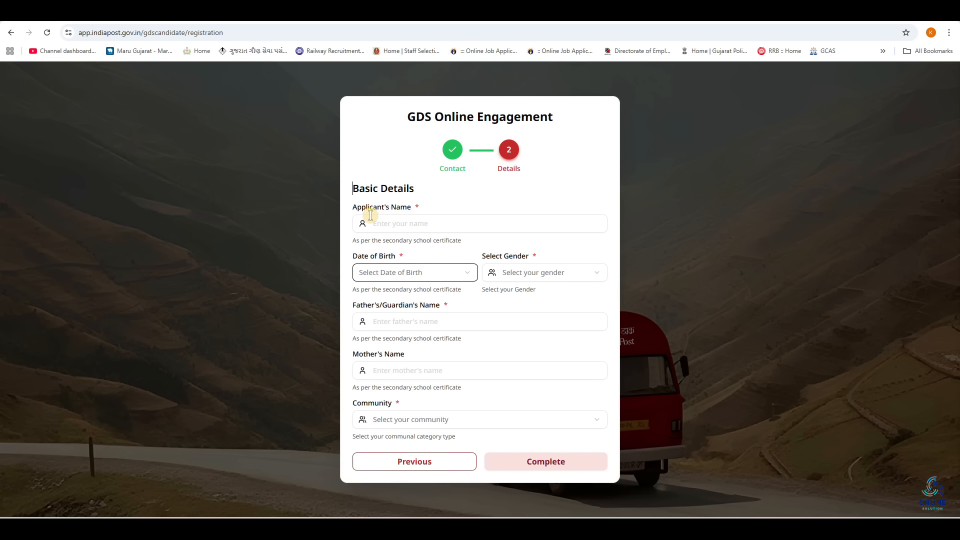
click(407, 224)
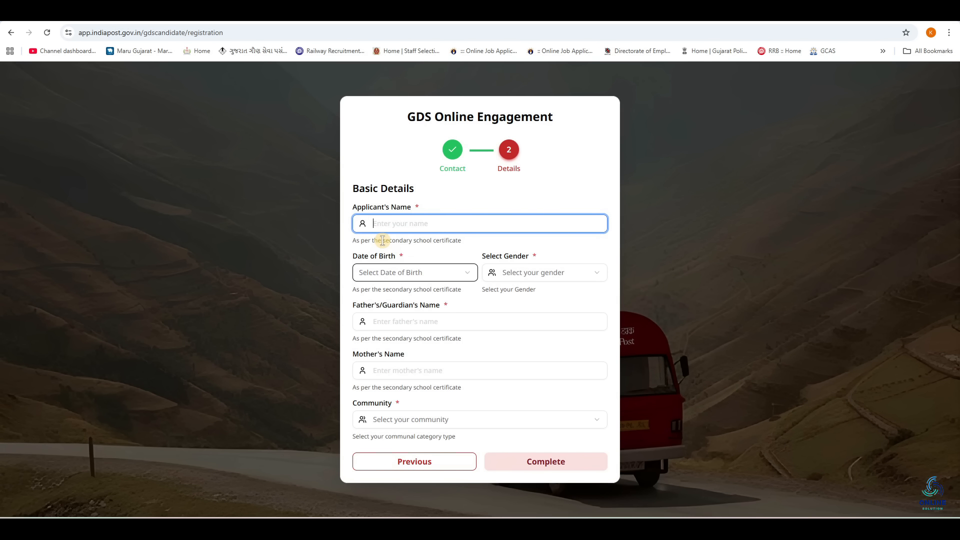
drag(382, 241, 462, 242)
click(440, 230)
click(414, 250)
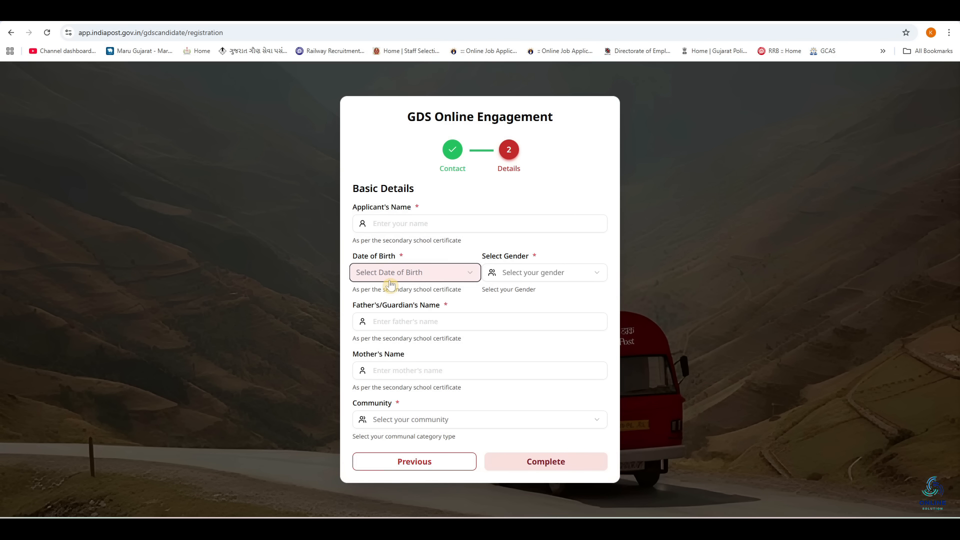
click(415, 272)
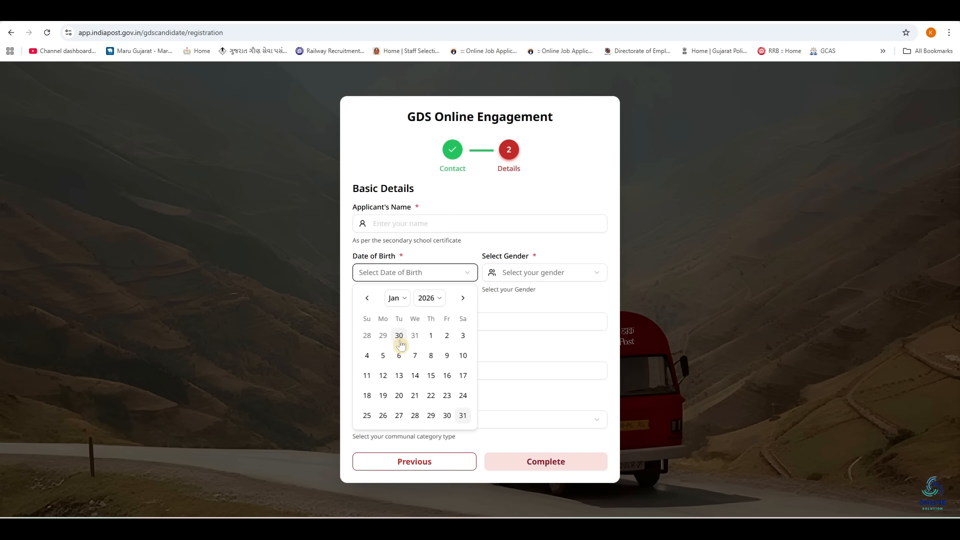
click(430, 336)
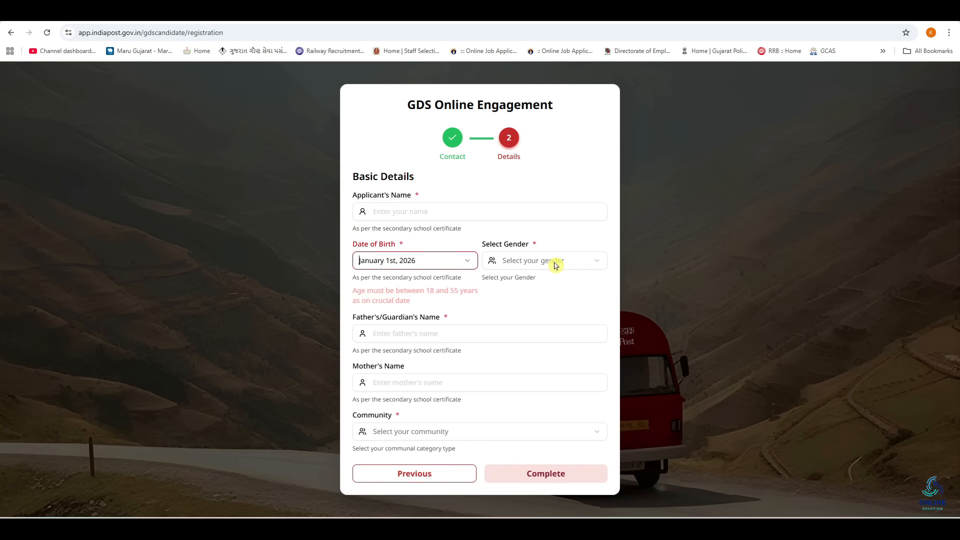
Step: Set gender to Male, fill in father's and mother's names, and choose community OBC
click(555, 262)
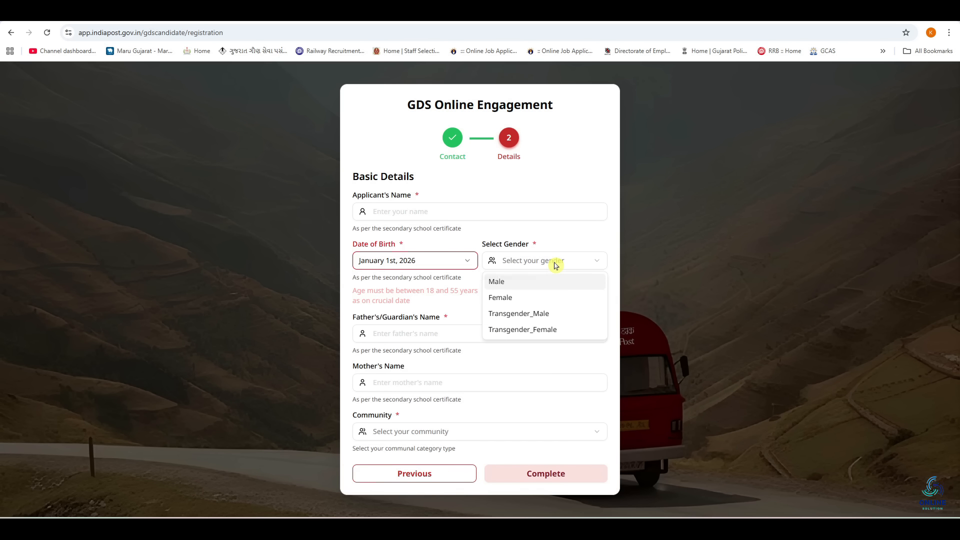
click(507, 282)
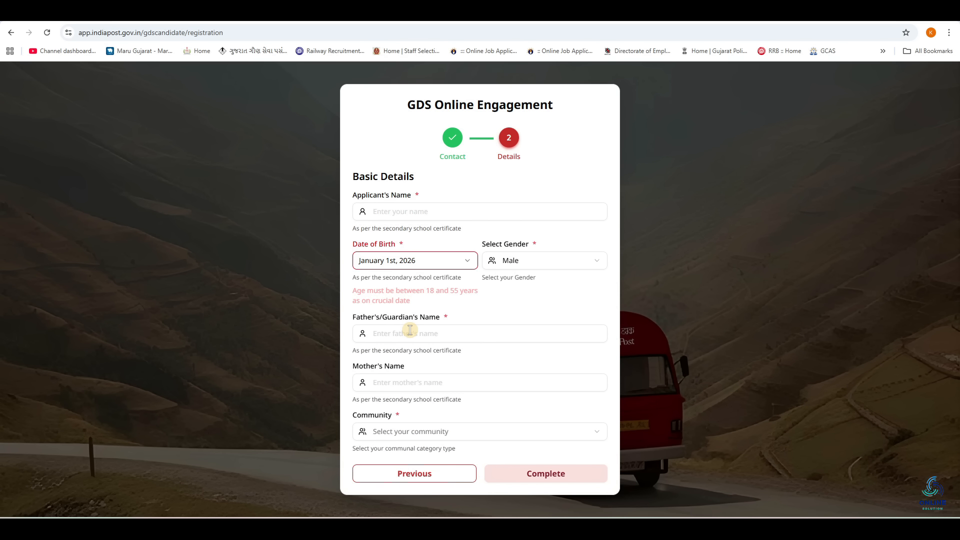
click(409, 331)
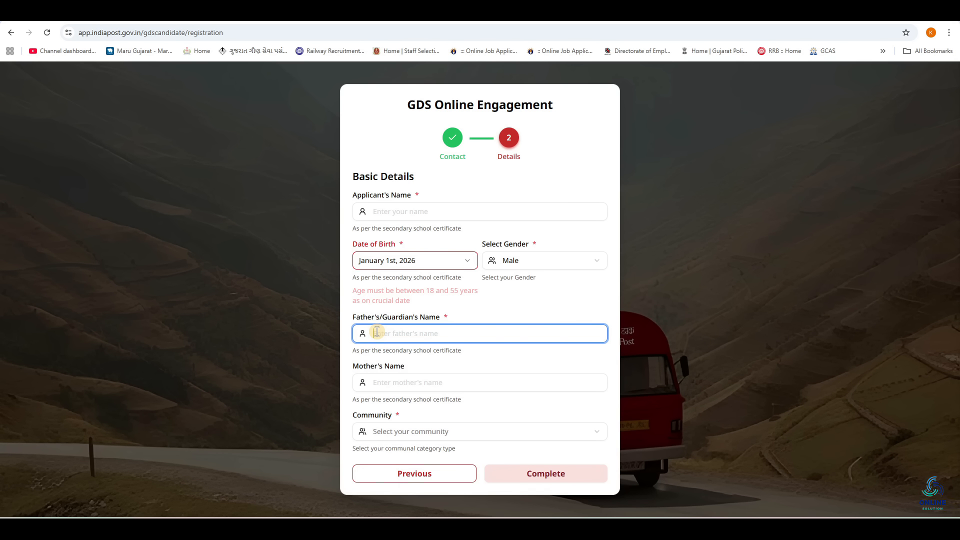
click(446, 385)
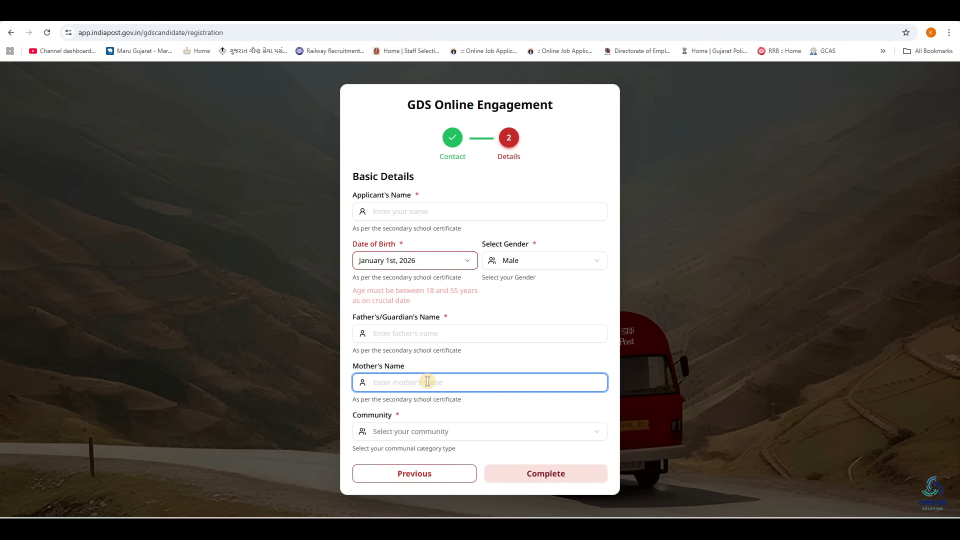
click(431, 432)
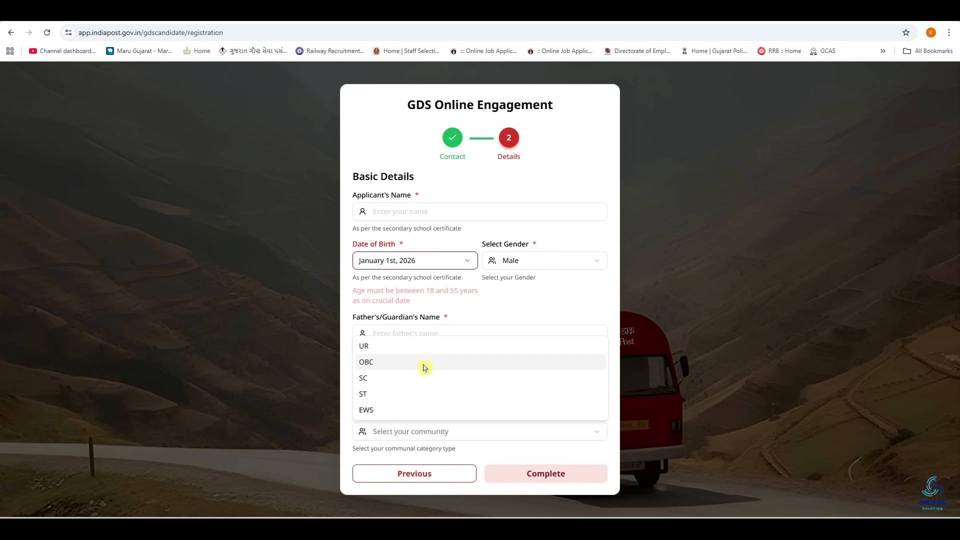
click(383, 358)
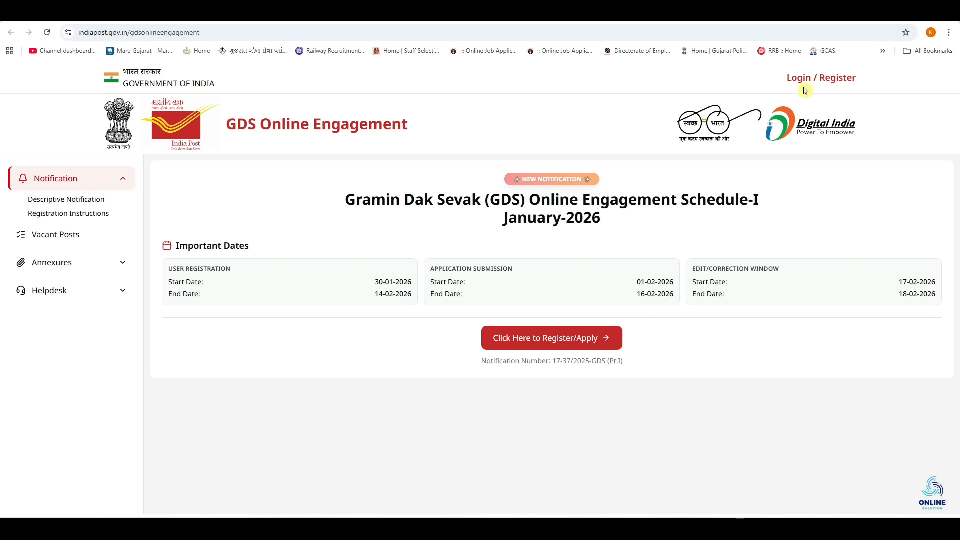
Step: Log in as a registered candidate using the registration number and account password
click(805, 80)
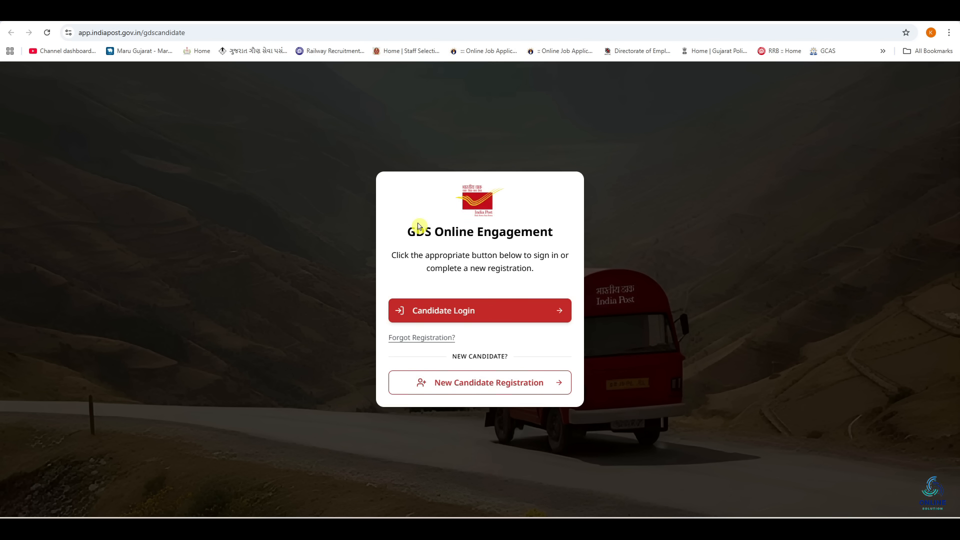
click(461, 318)
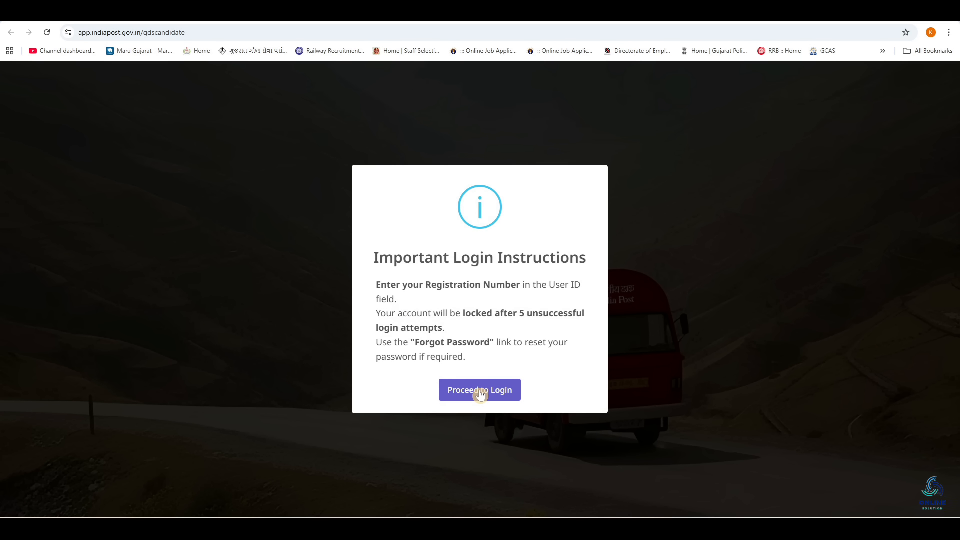
click(480, 393)
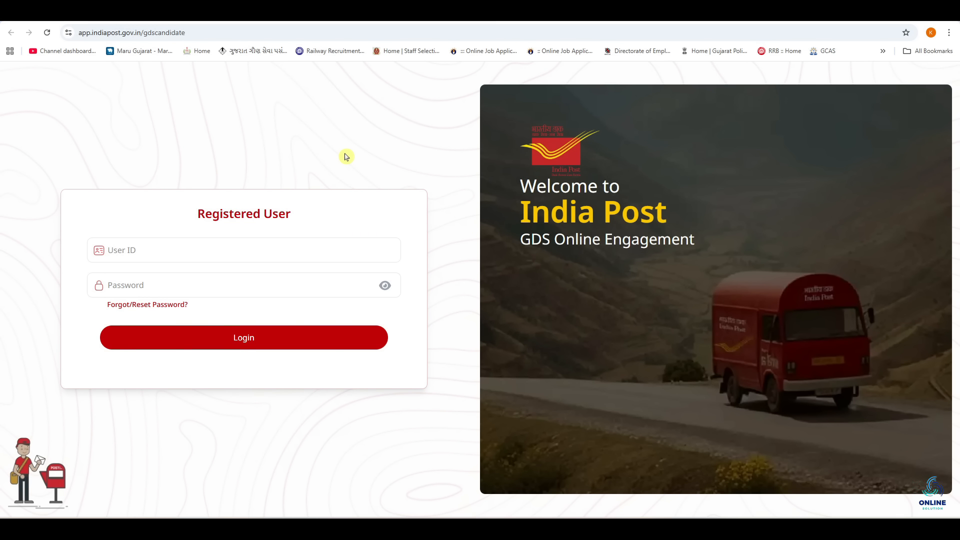
click(163, 250)
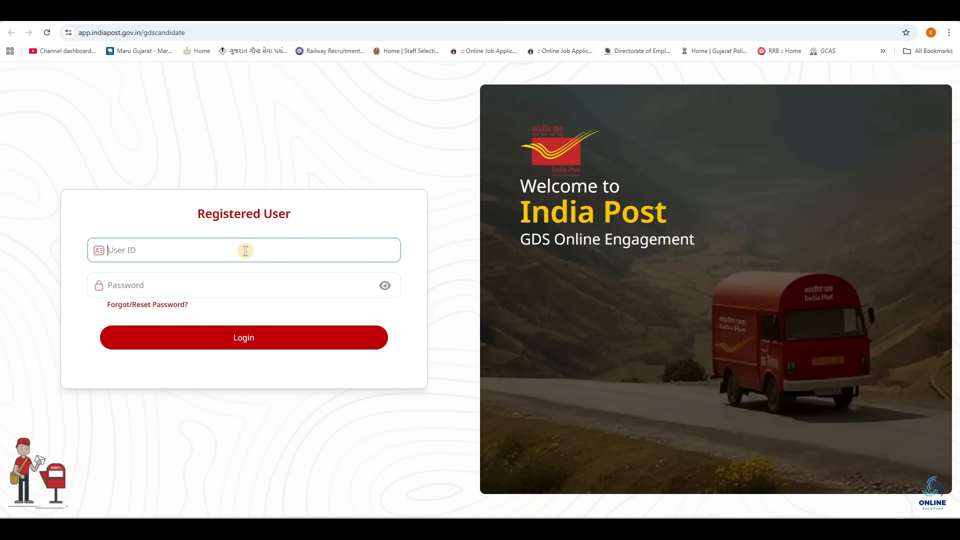
click(188, 288)
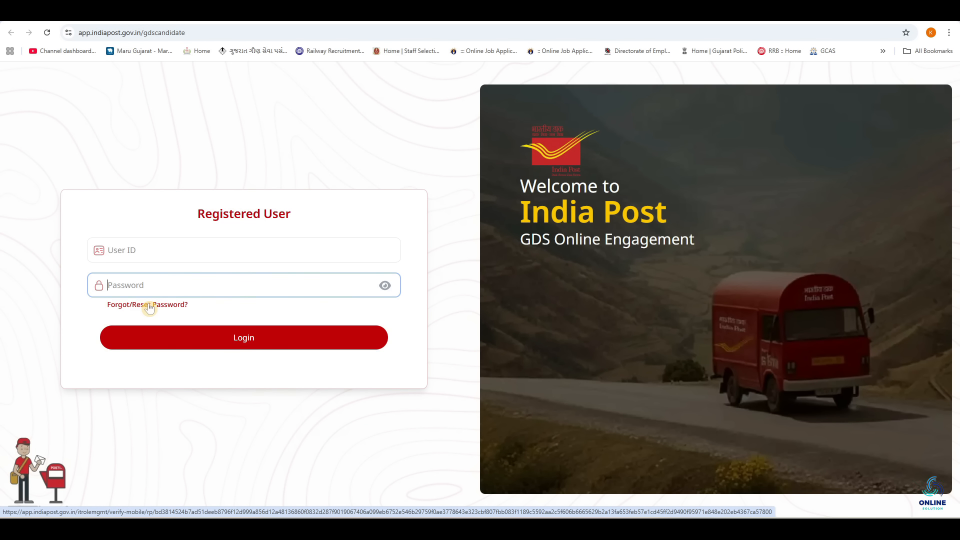
click(196, 253)
click(209, 280)
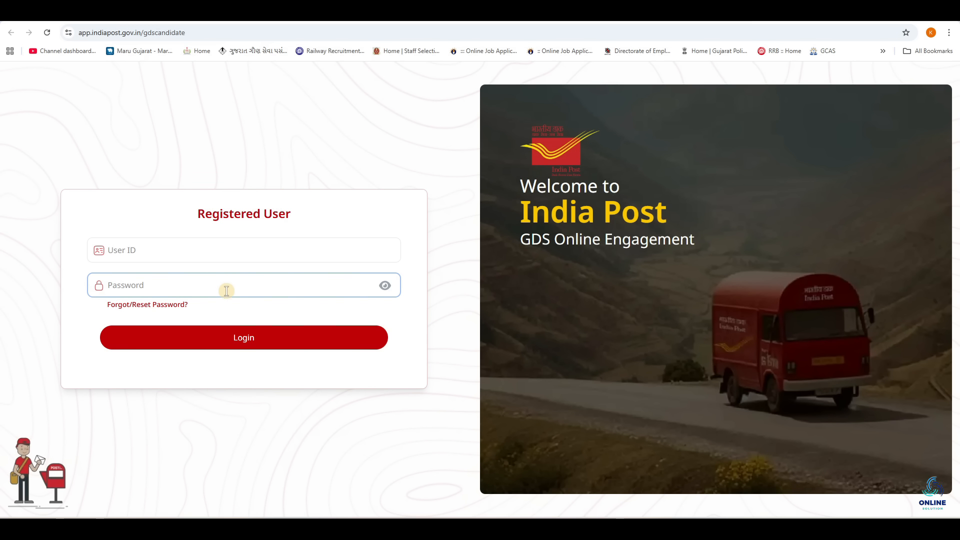
click(244, 340)
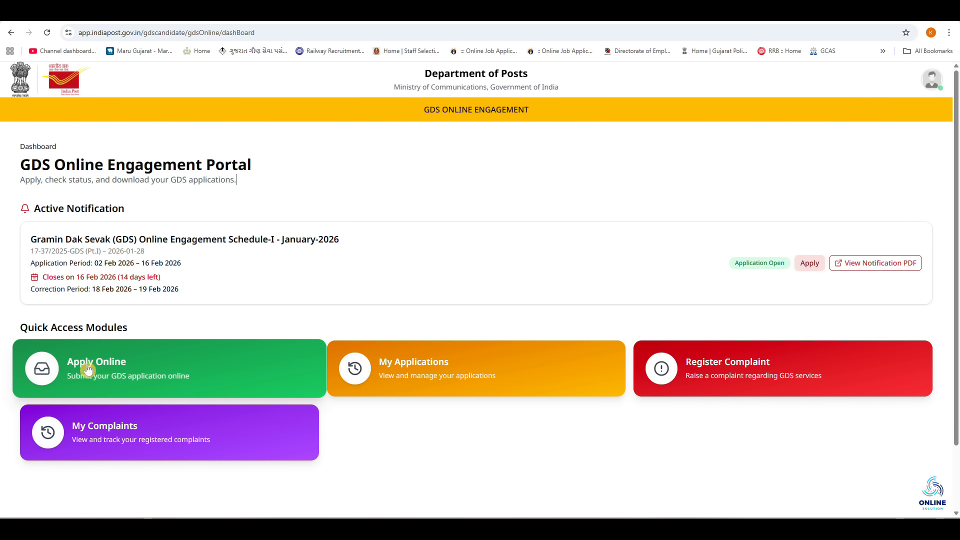
Step: Apply Online for the GDS January-2026 notification and scroll down to Personal Details
click(234, 360)
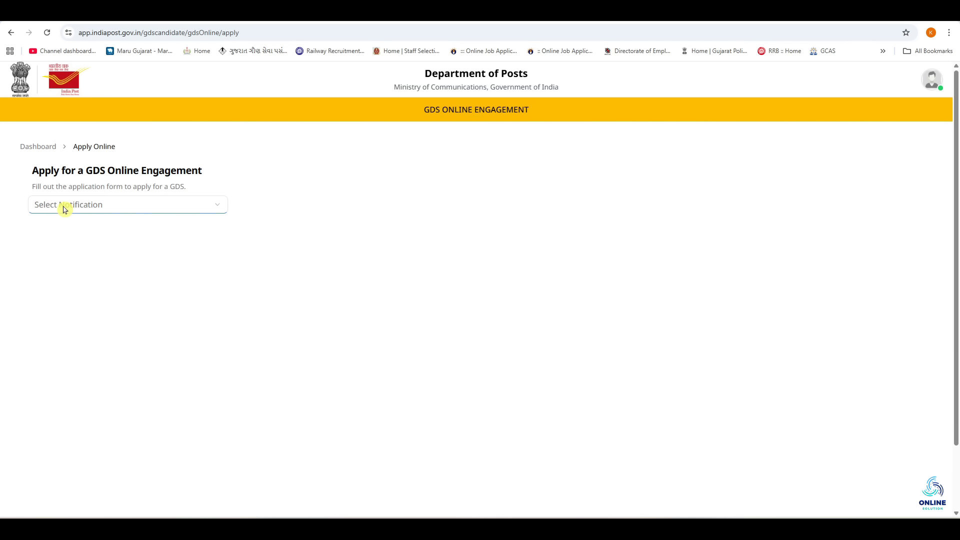
click(65, 207)
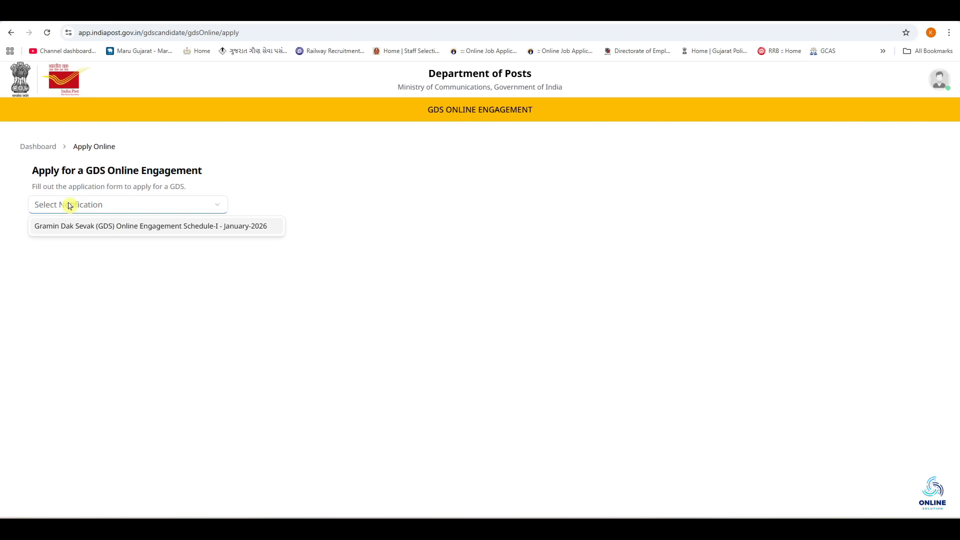
click(118, 226)
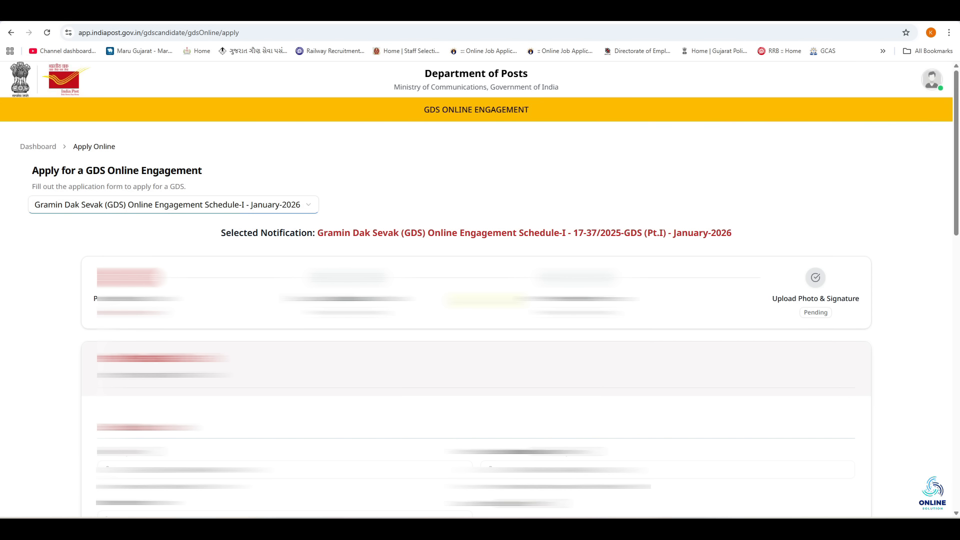
scroll(485, 300, down, 4)
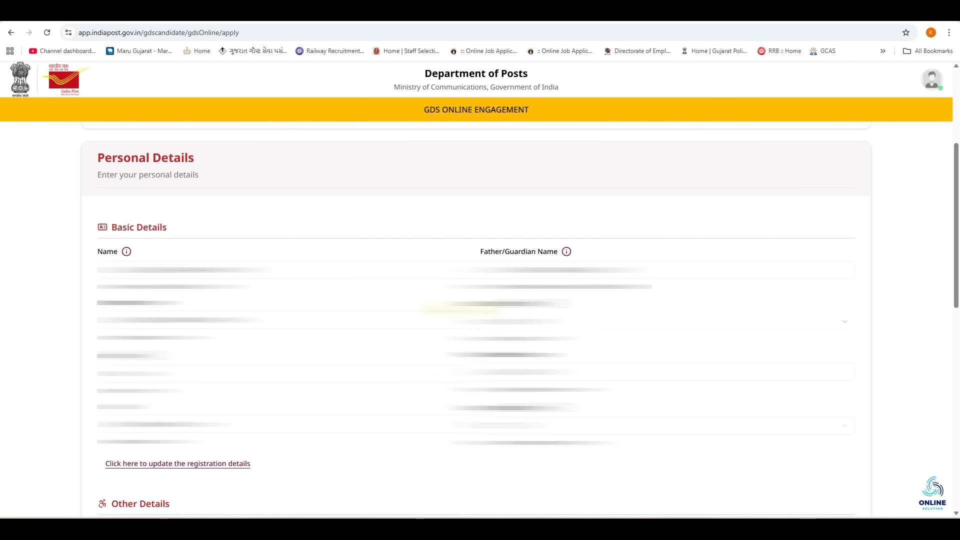
Step: Set marital status to Single
scroll(457, 296, down, 7)
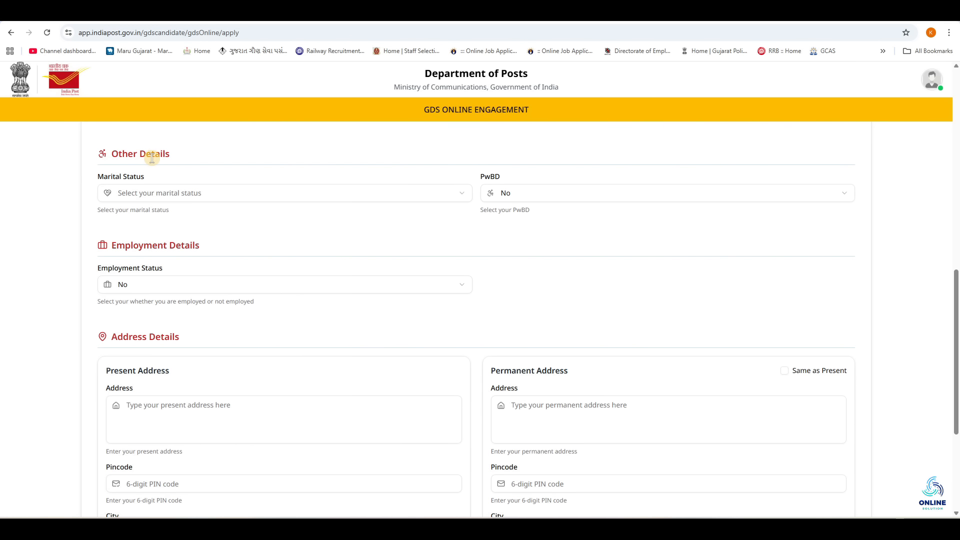
click(157, 193)
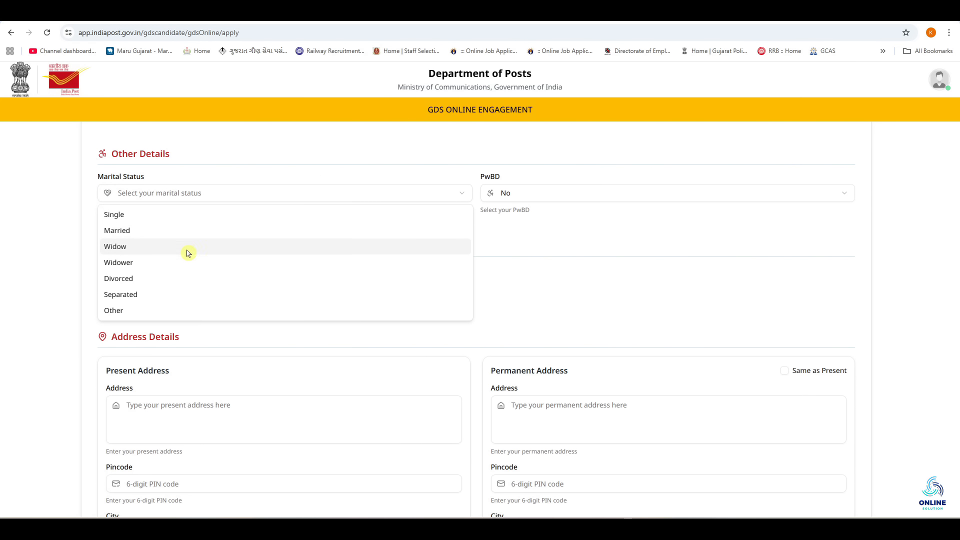
click(150, 215)
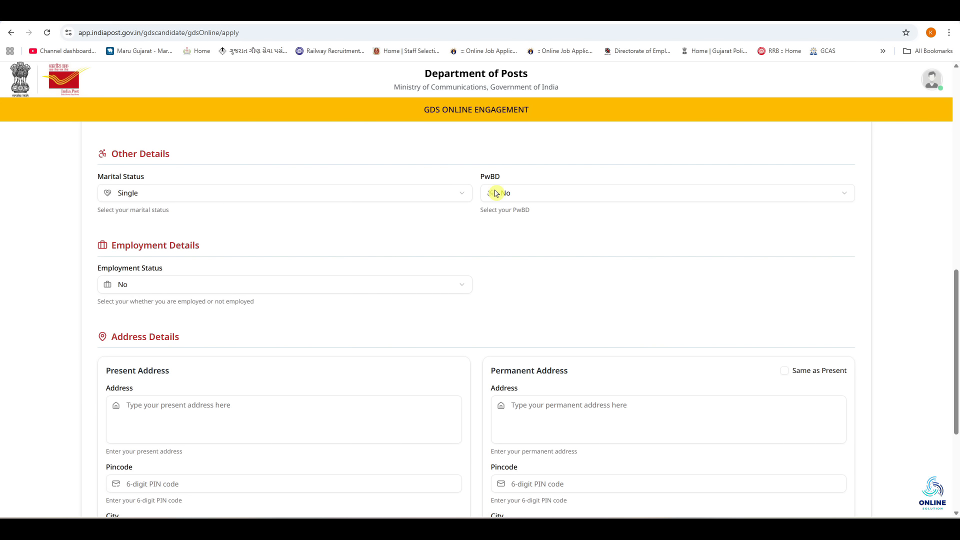
Step: Try PwBD Yes with category A, then set PwBD back to No
click(541, 200)
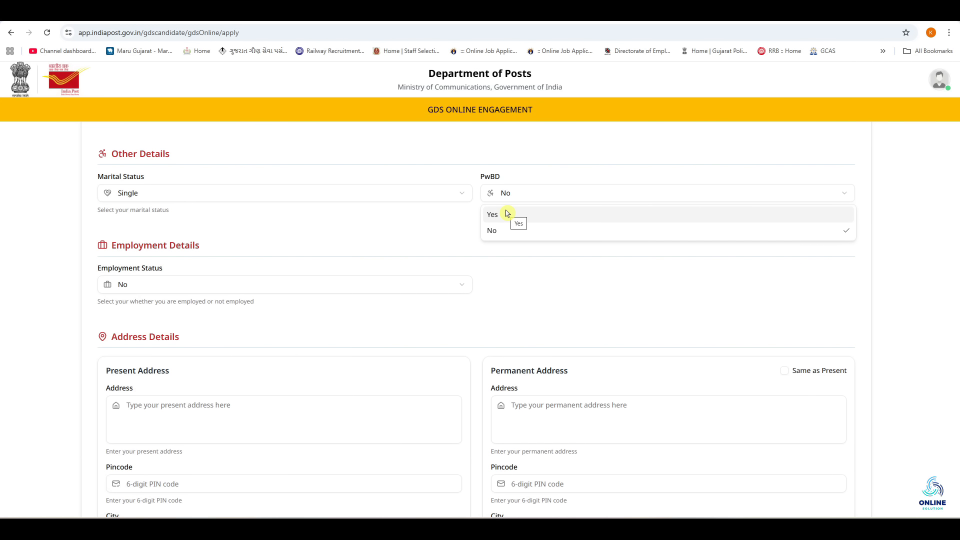
click(507, 214)
click(128, 241)
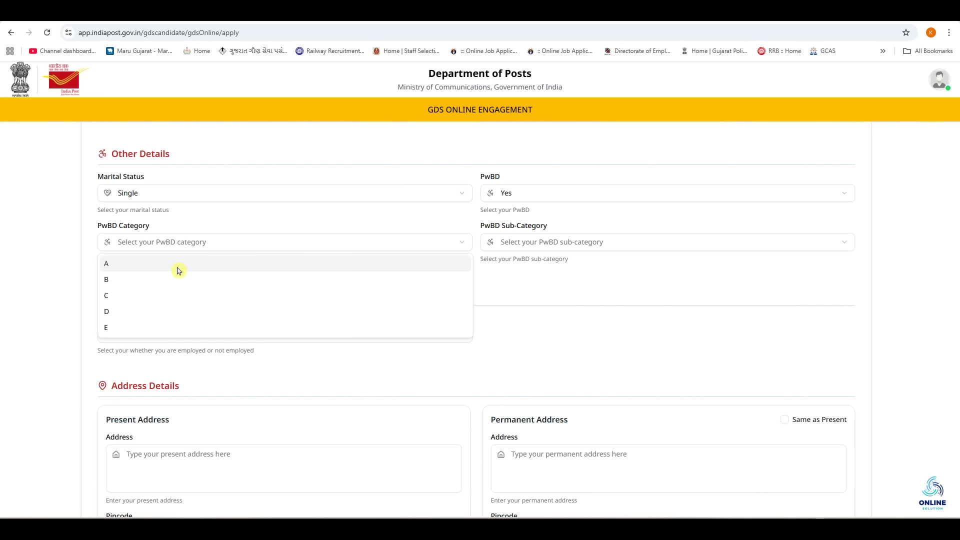
click(125, 264)
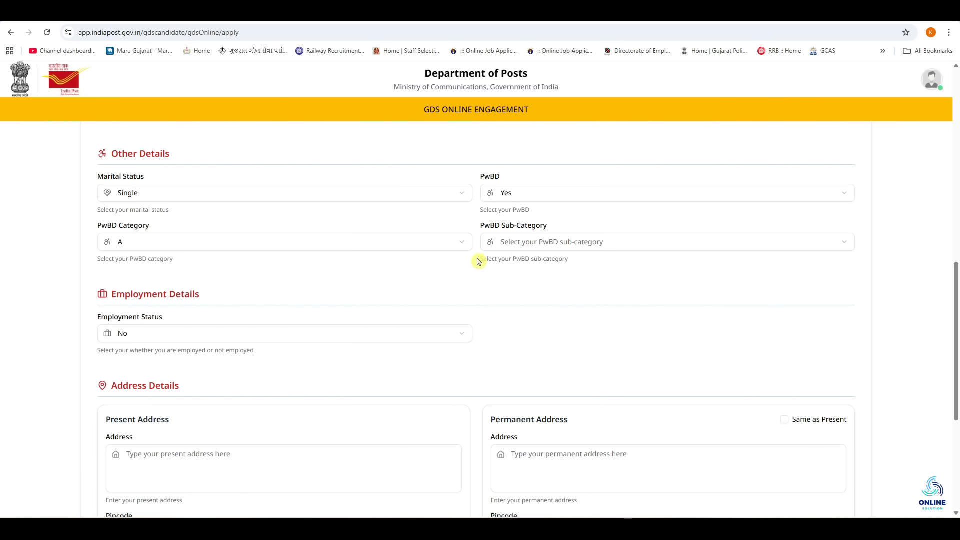
click(520, 245)
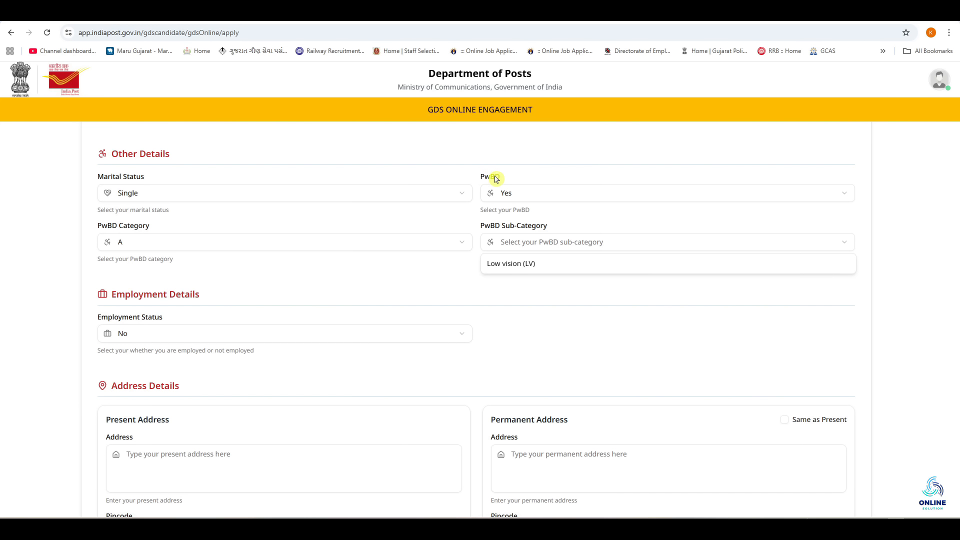
click(508, 190)
click(512, 197)
click(550, 230)
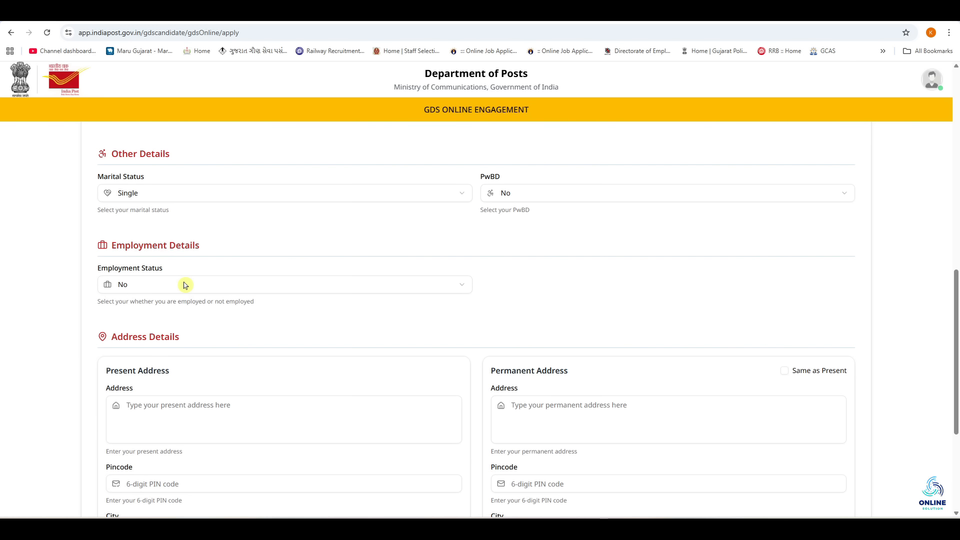
Step: Try employed status and NOC Yes, then revert NOC and employment status to No
click(211, 283)
click(213, 309)
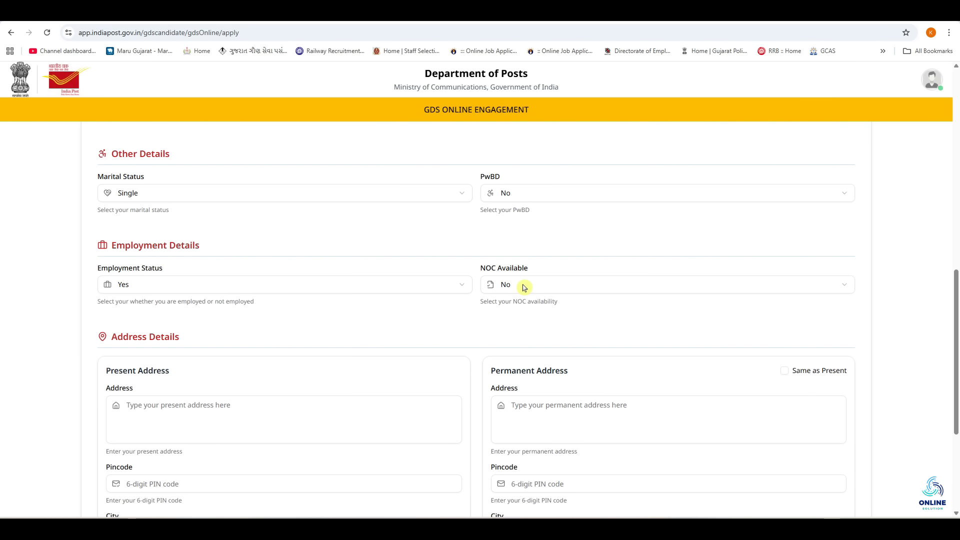
click(524, 287)
click(523, 306)
click(529, 289)
click(547, 327)
click(125, 286)
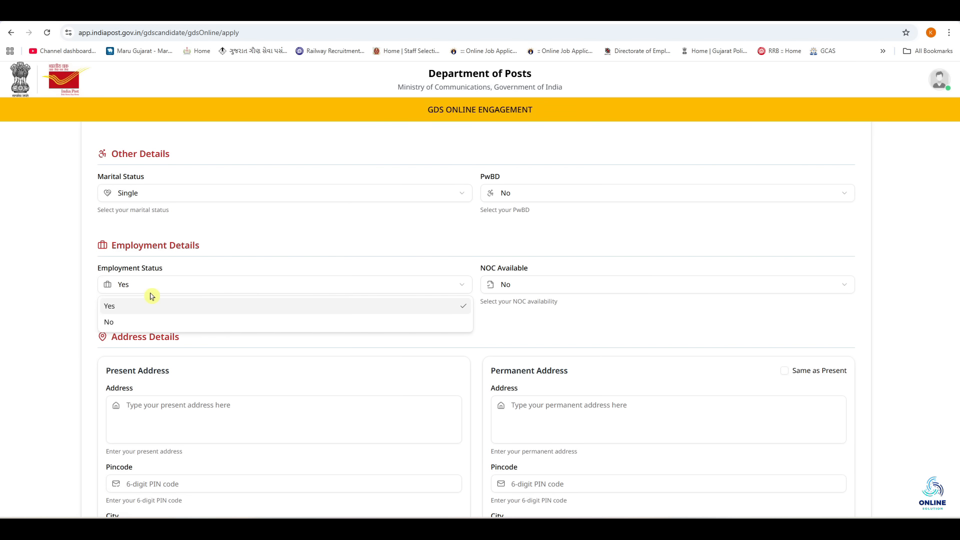
click(145, 326)
scroll(145, 326, down, 4)
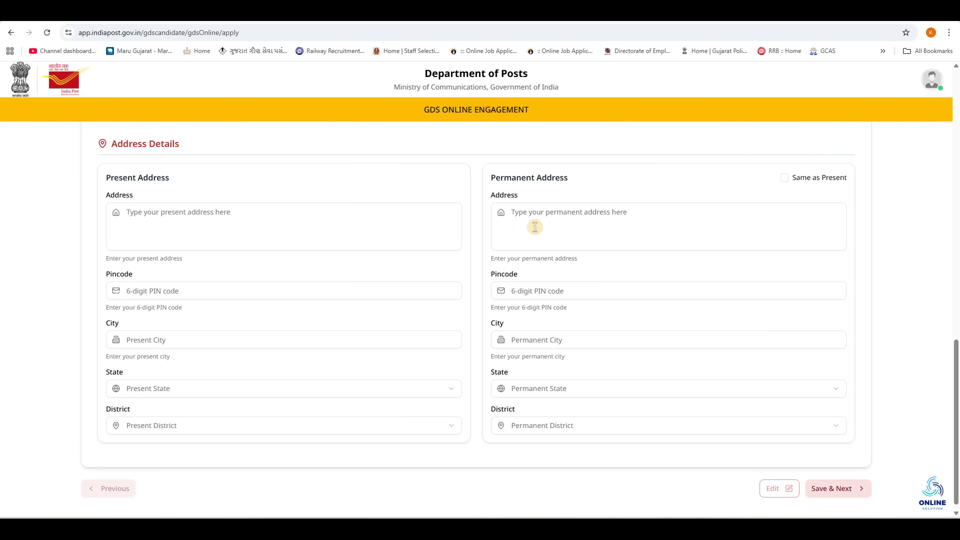
Step: Paste the present address, enter PIN 364001, and tick Same as Present for permanent address
click(161, 214)
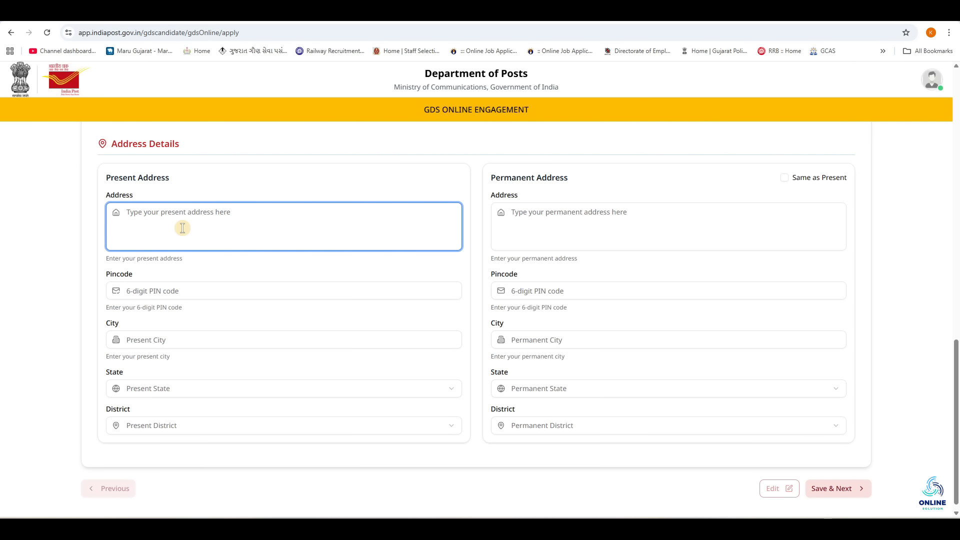
text(abcdabcdabcdabcdabcd)
click(136, 286)
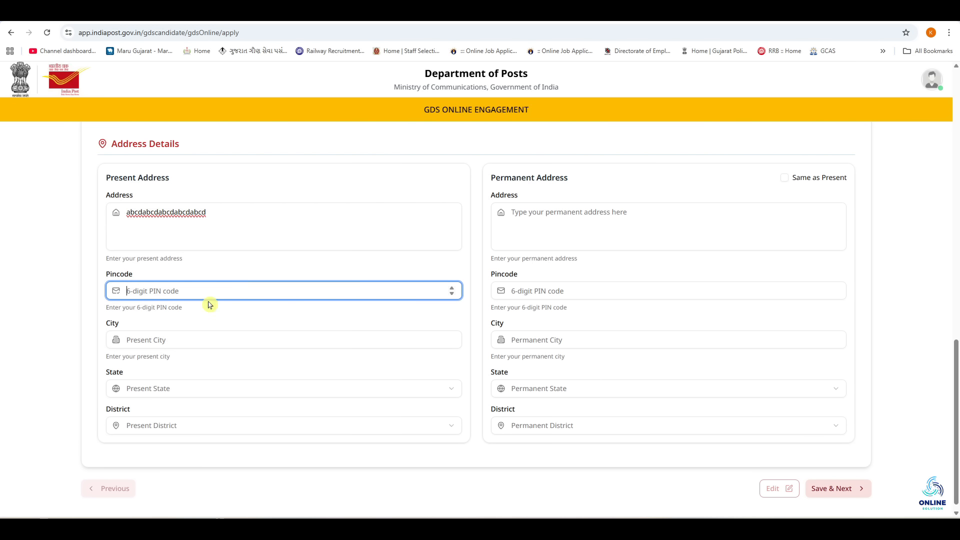
text(364001)
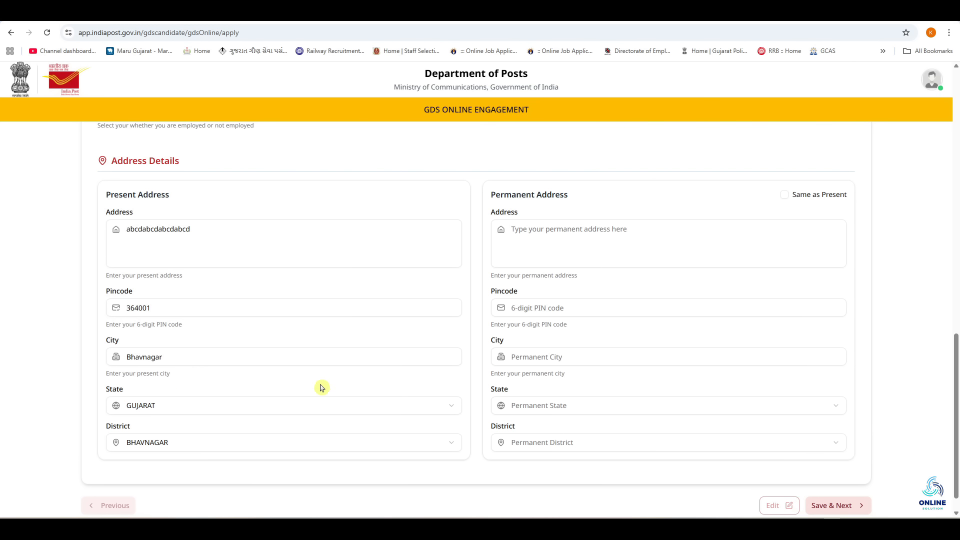
click(307, 408)
click(785, 194)
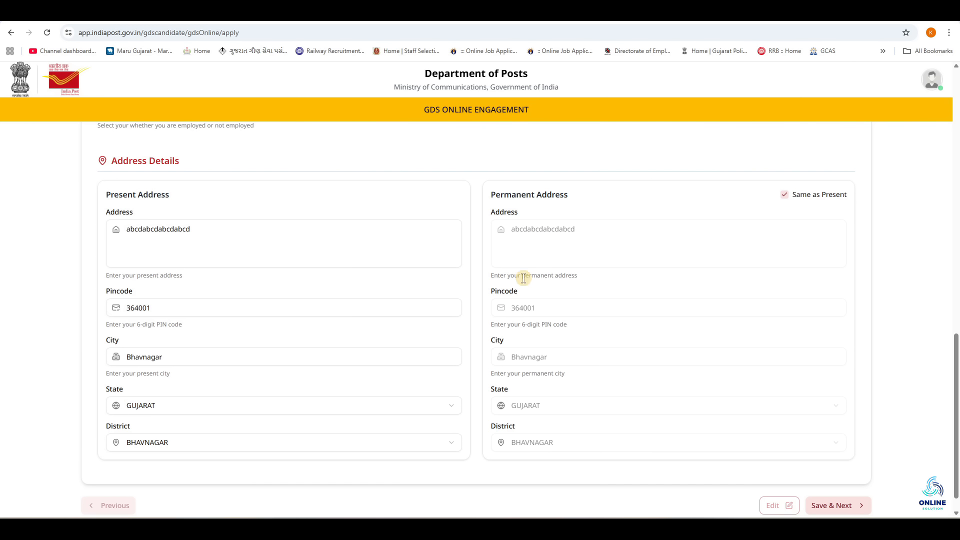
scroll(520, 285, down, 1)
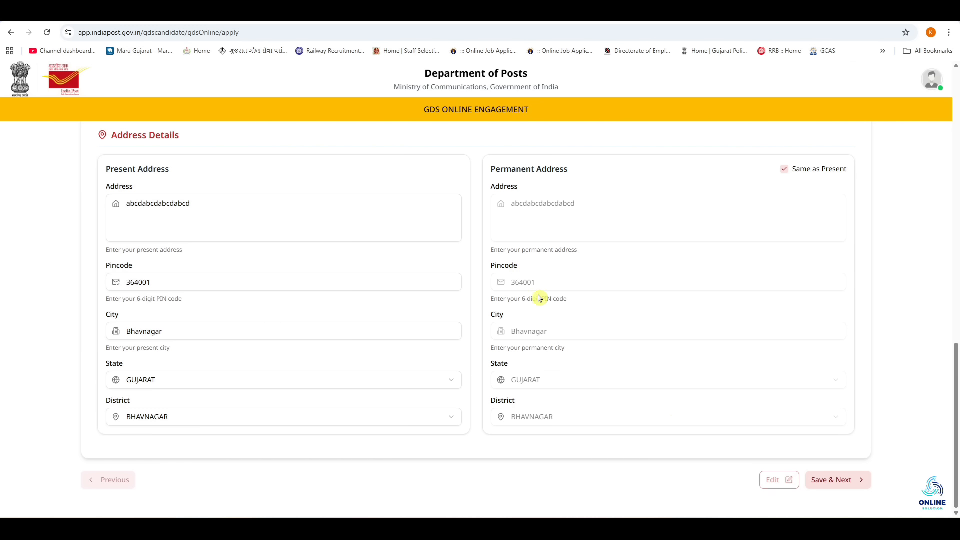
Step: Save personal details, then pick Gujarat Circle and 2014 as SSC year of passing
click(858, 481)
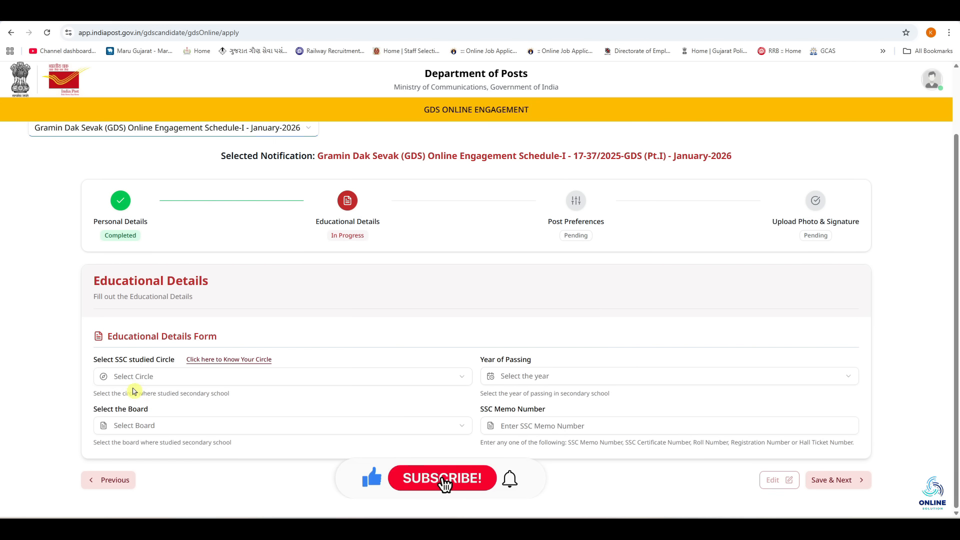
click(161, 381)
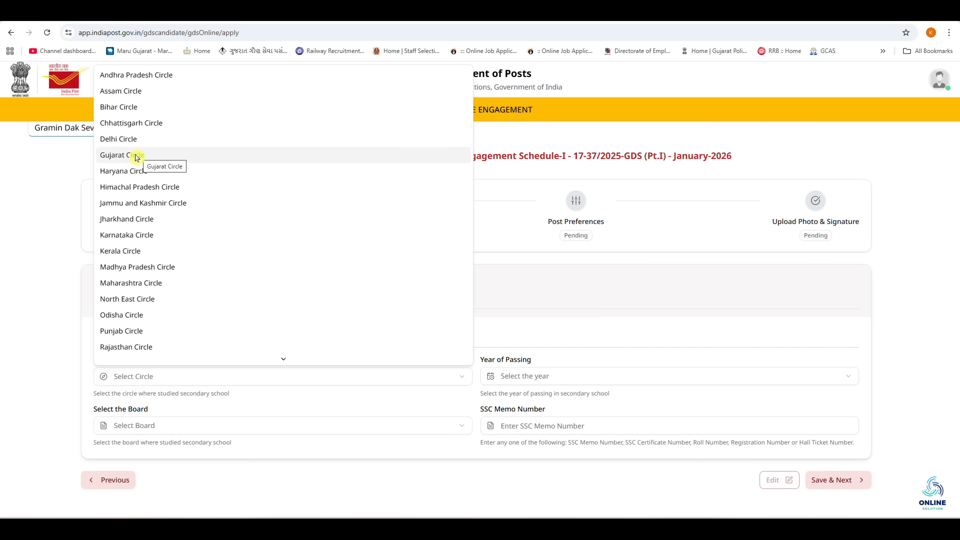
click(136, 158)
click(524, 376)
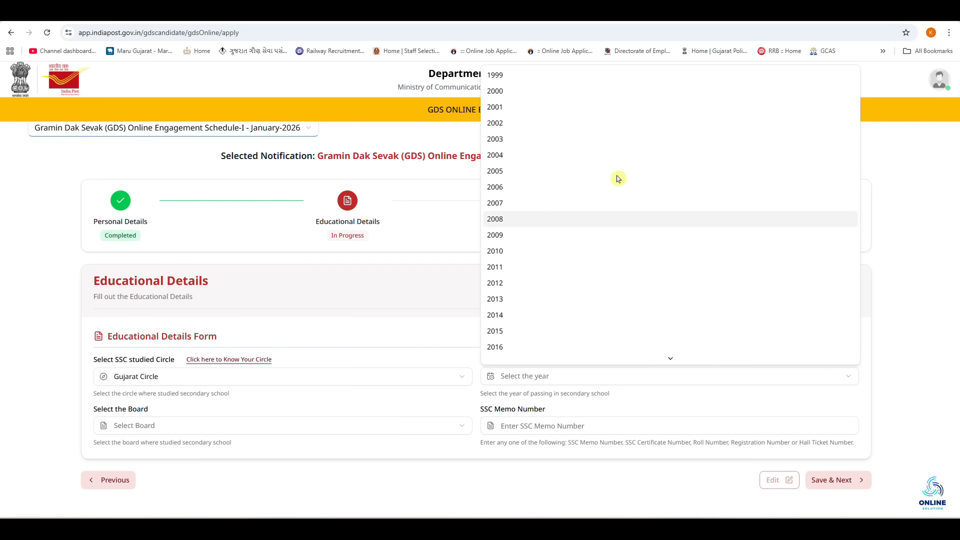
click(525, 315)
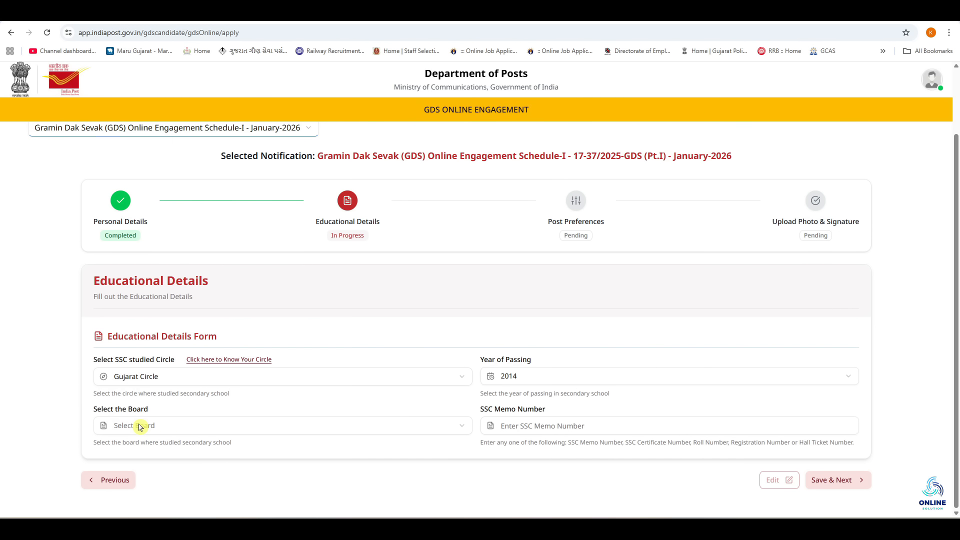
click(140, 426)
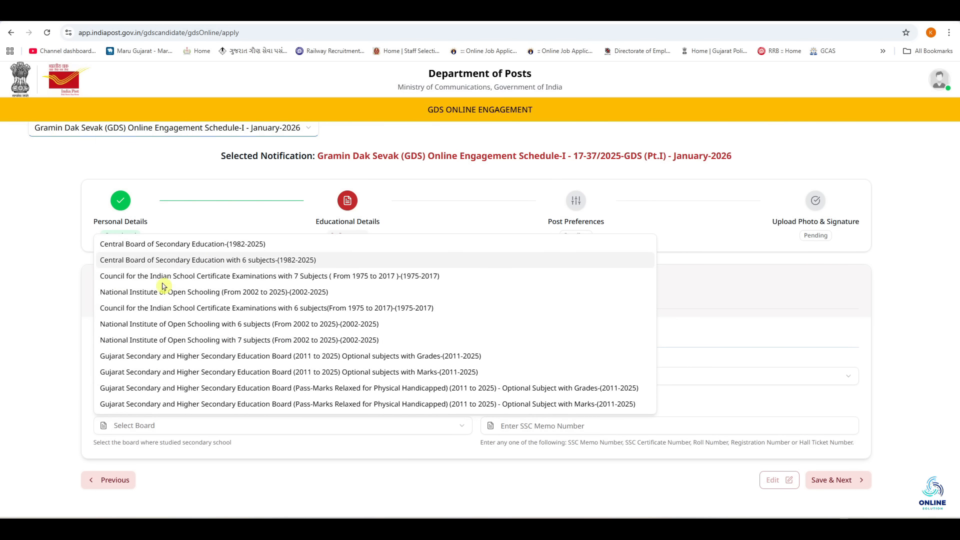
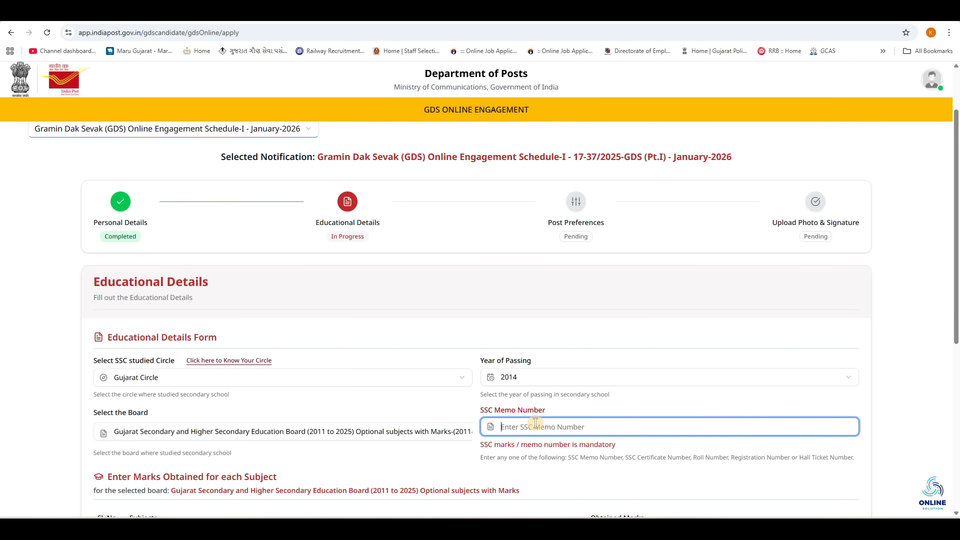
Step: Choose the Gujarat Secondary board and scroll down to the SSC marks table
click(561, 406)
scroll(545, 360, down, 6)
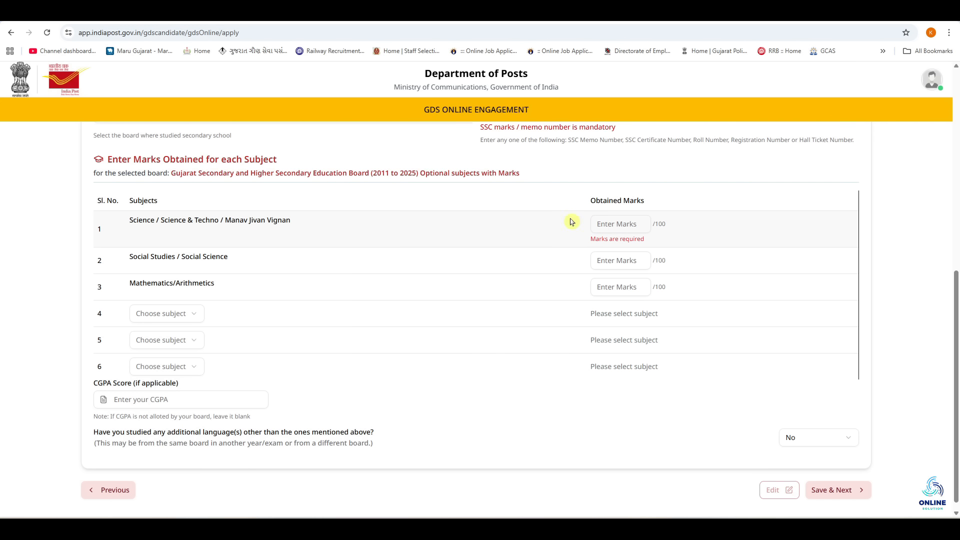
Step: Enter 80 marks for Science, Social Studies and Mathematics
click(612, 224)
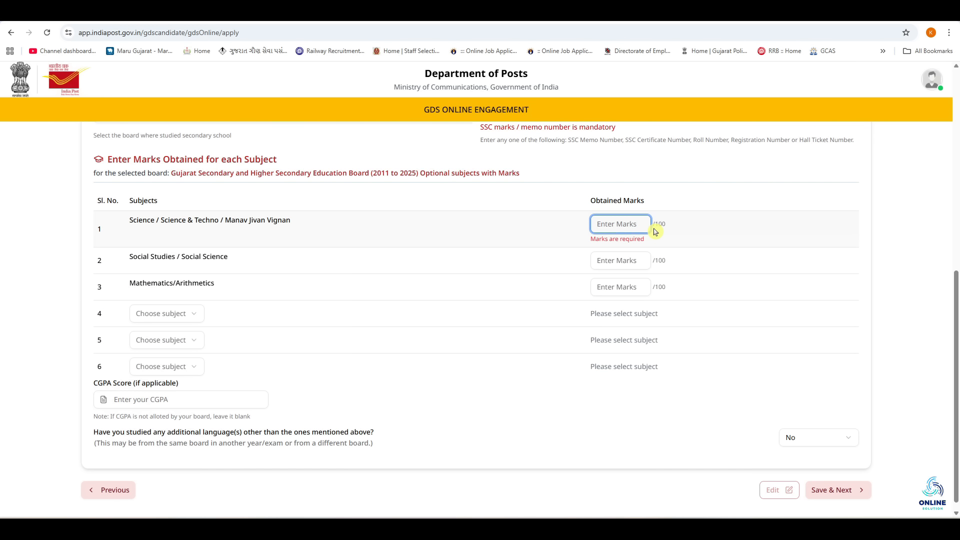
text(80)
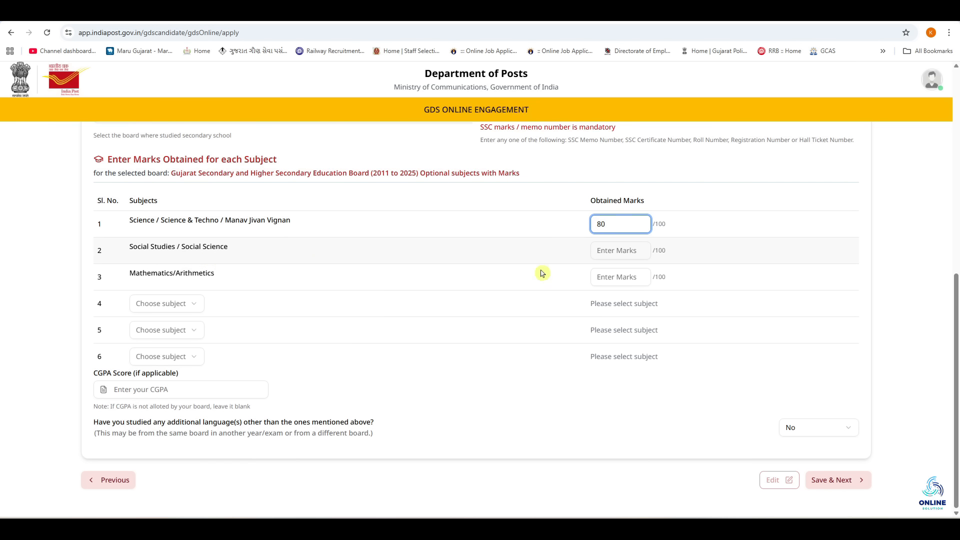
click(610, 250)
text(80)
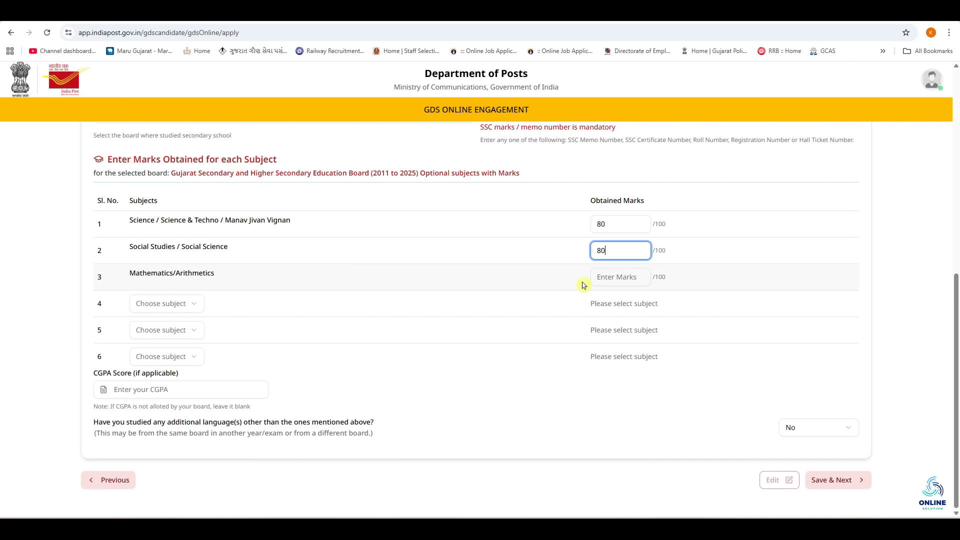
click(602, 277)
text(80)
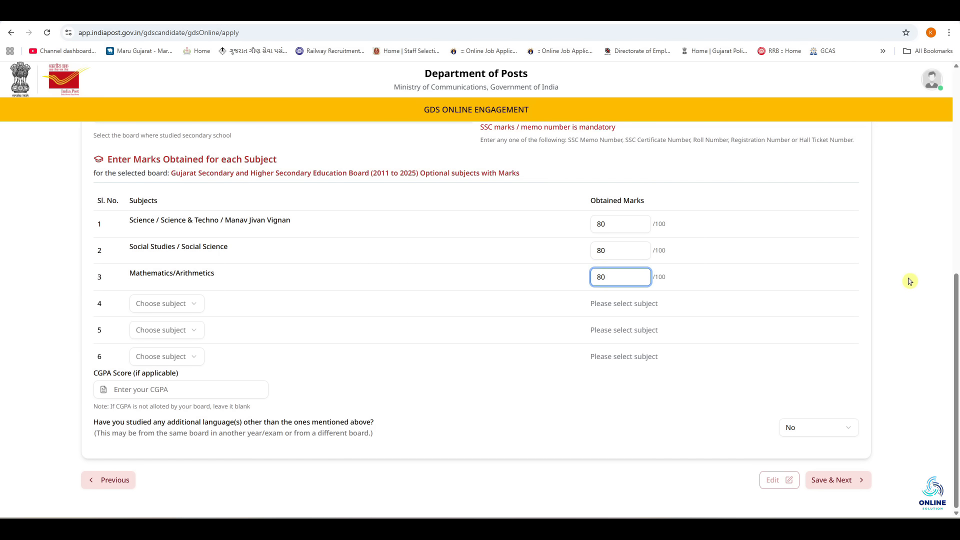
Step: Choose Gujarati and English as subjects 4 and 5, each with 80 marks
click(154, 310)
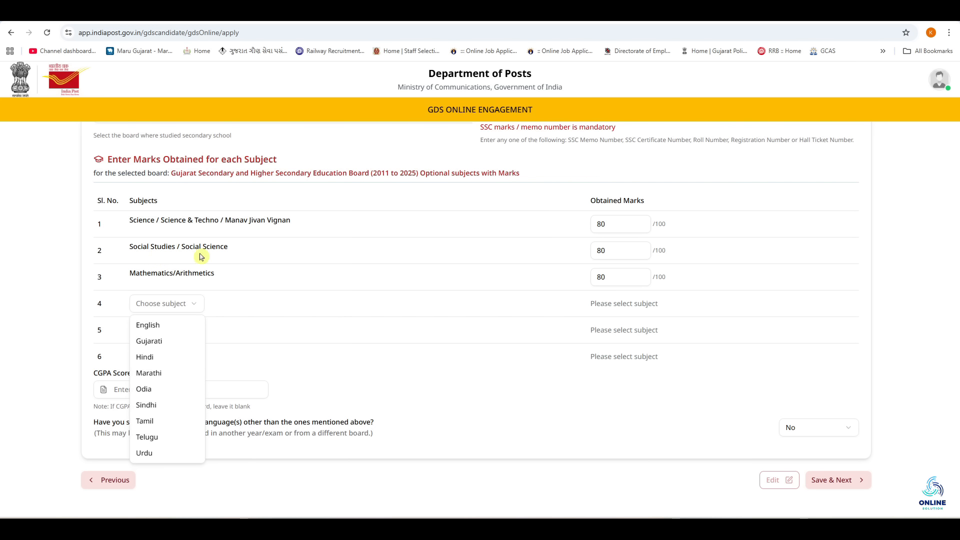
click(145, 341)
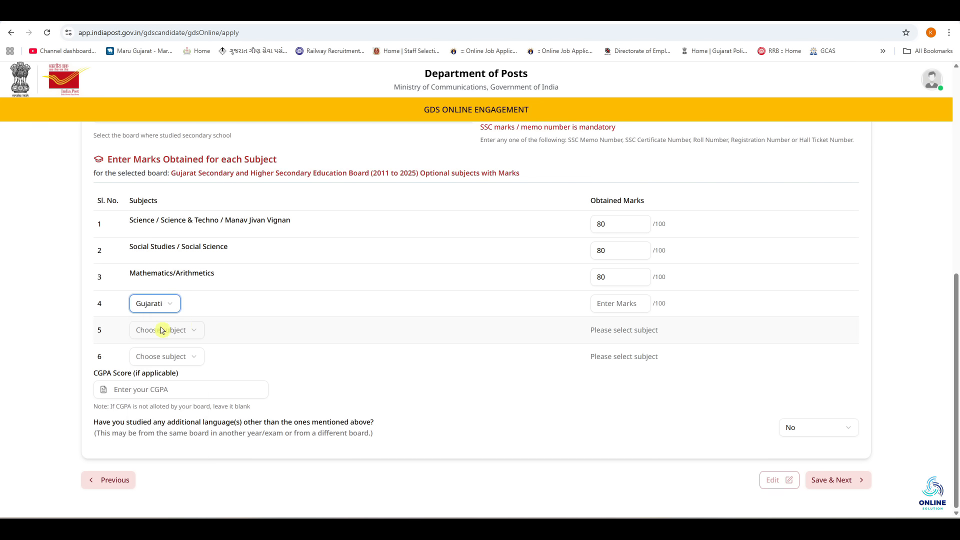
click(606, 304)
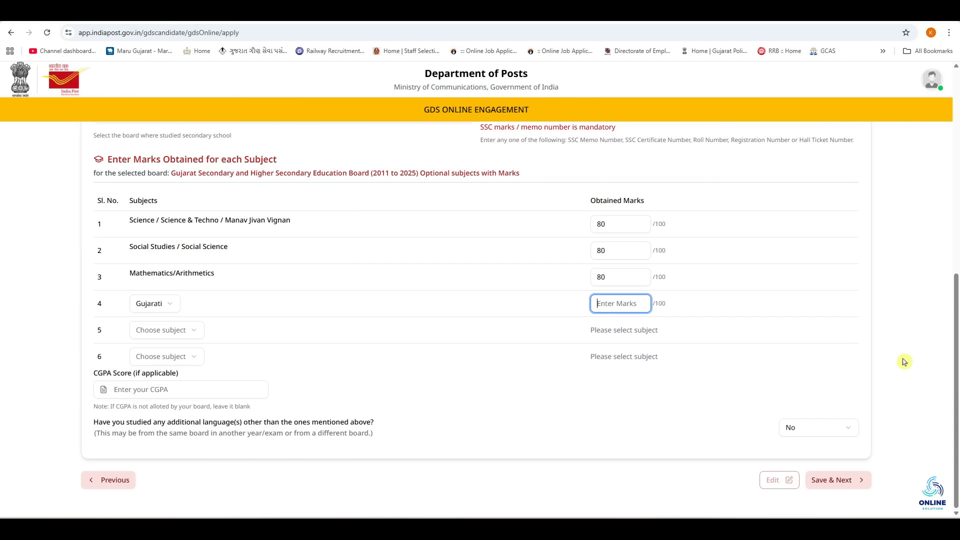
text(80)
click(155, 331)
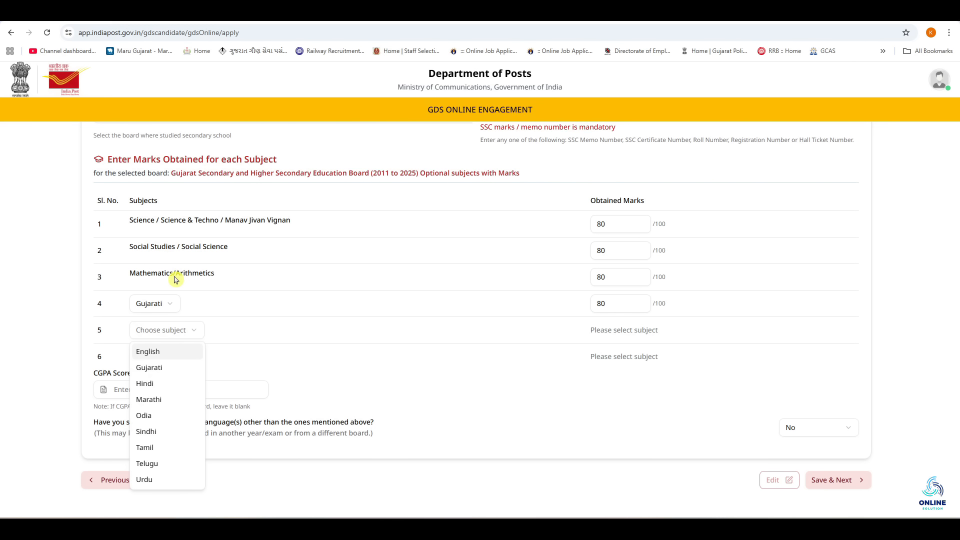
click(150, 353)
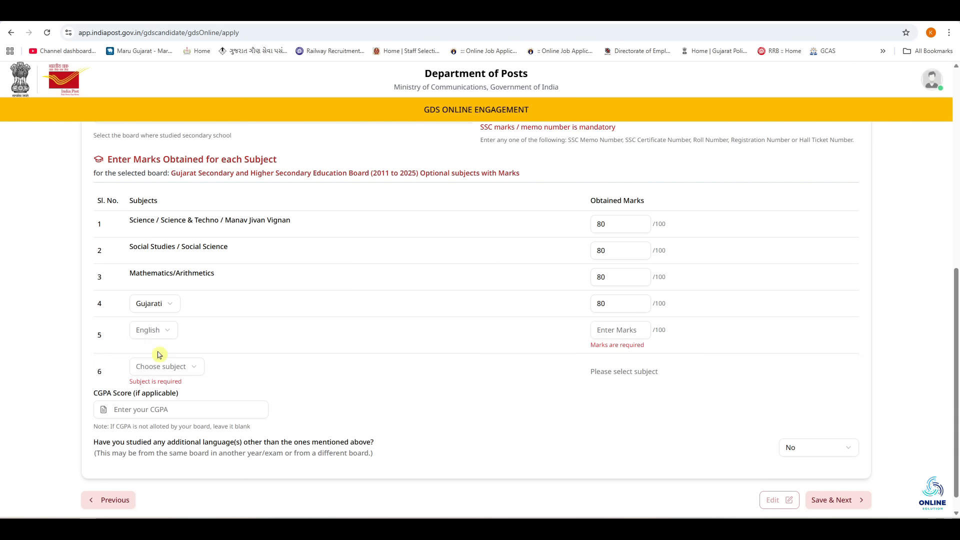
click(606, 329)
text(80)
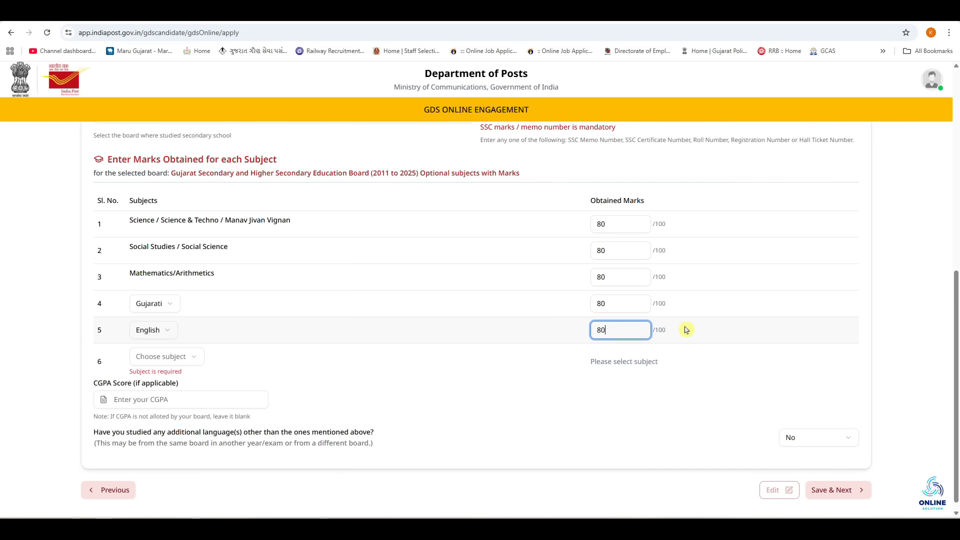
key(Tab)
Step: Choose Sanskrit as subject 6 with 80 marks, leaving the CGPA score blank
click(156, 363)
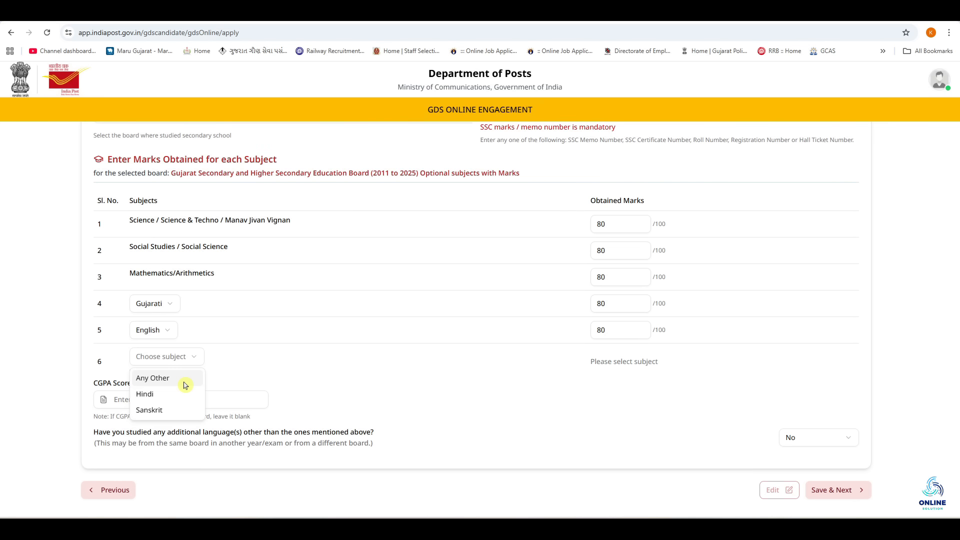
click(167, 410)
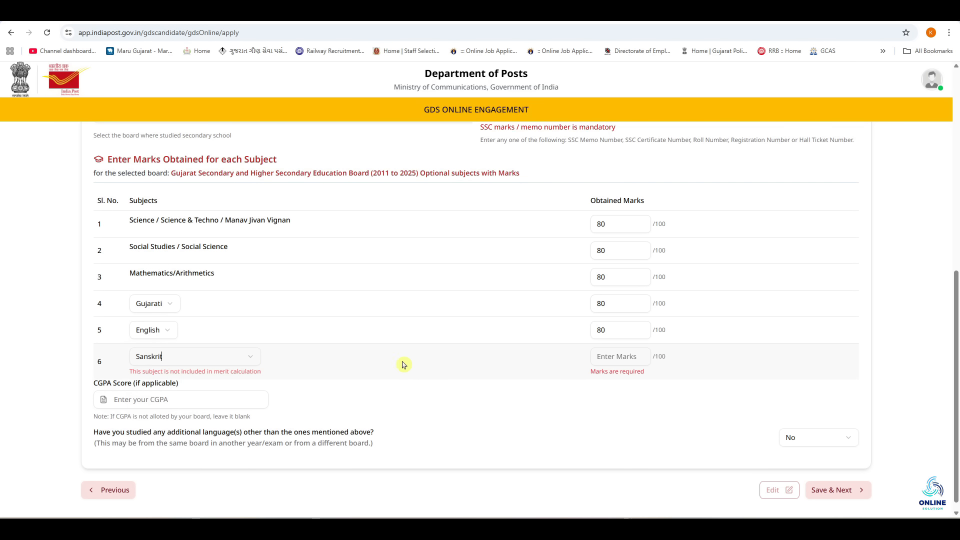
click(602, 356)
text(80)
click(122, 370)
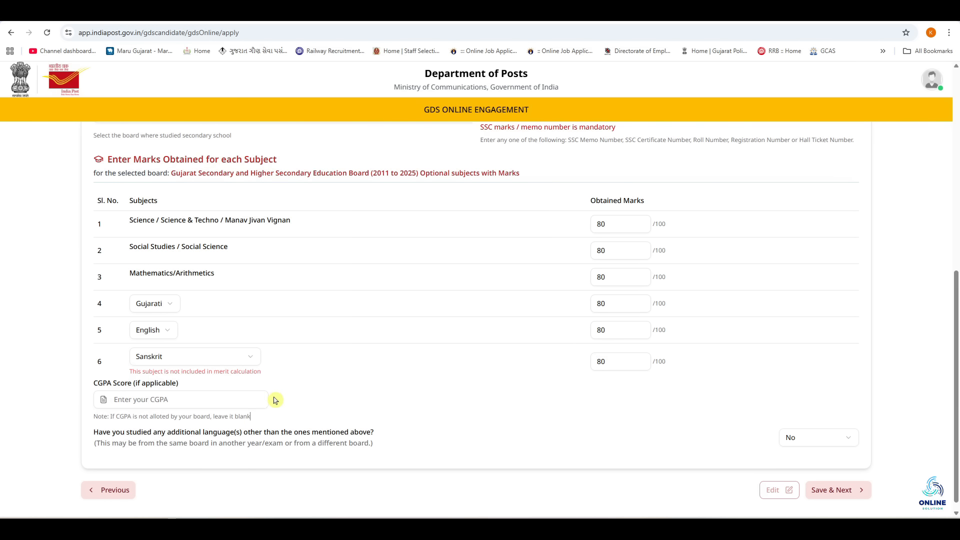
click(188, 400)
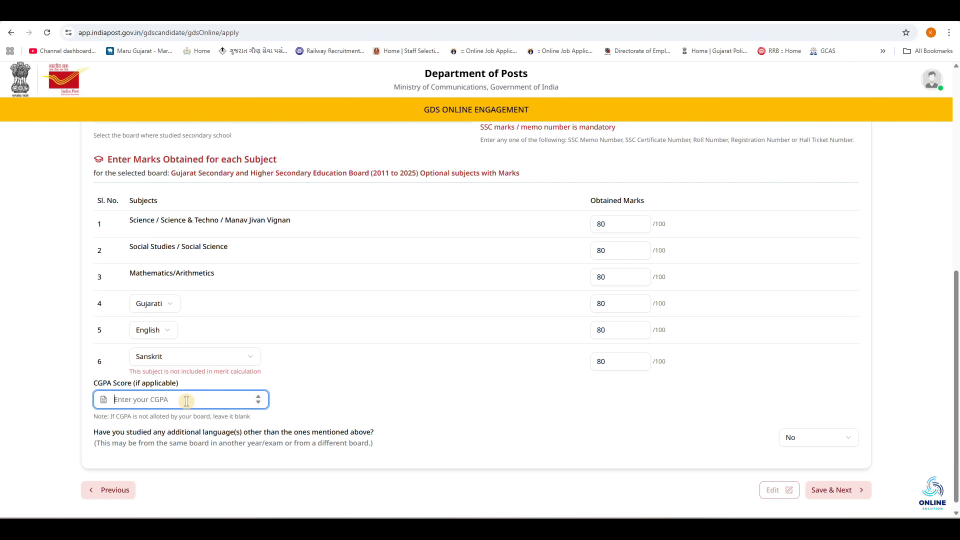
click(345, 388)
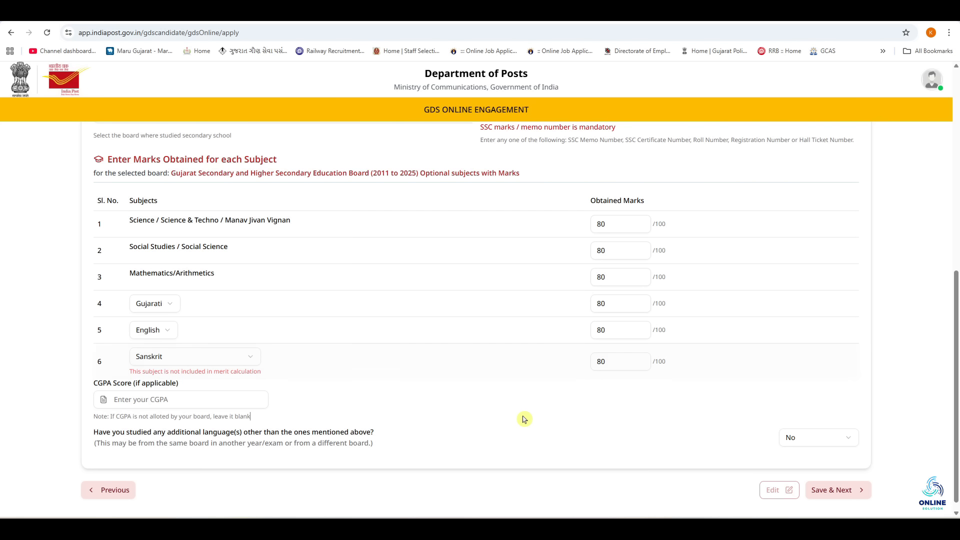
Step: Answer No to the additional-language question and save the educational details
click(794, 437)
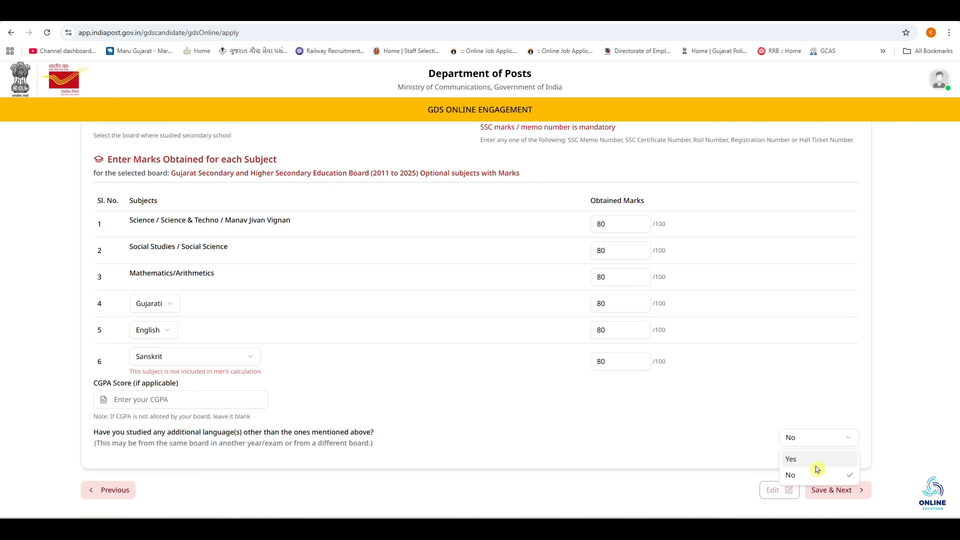
click(812, 461)
scroll(324, 410, down, 2)
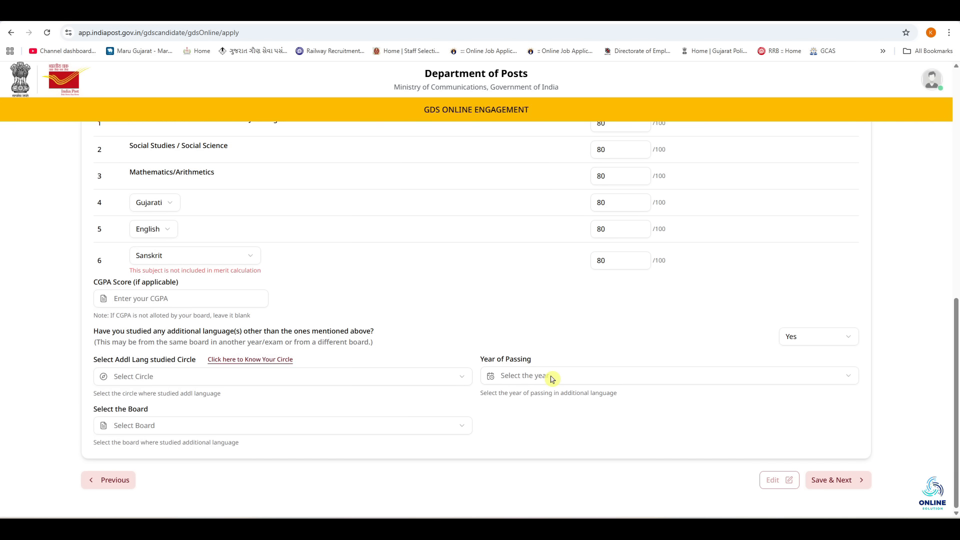
click(268, 430)
click(837, 338)
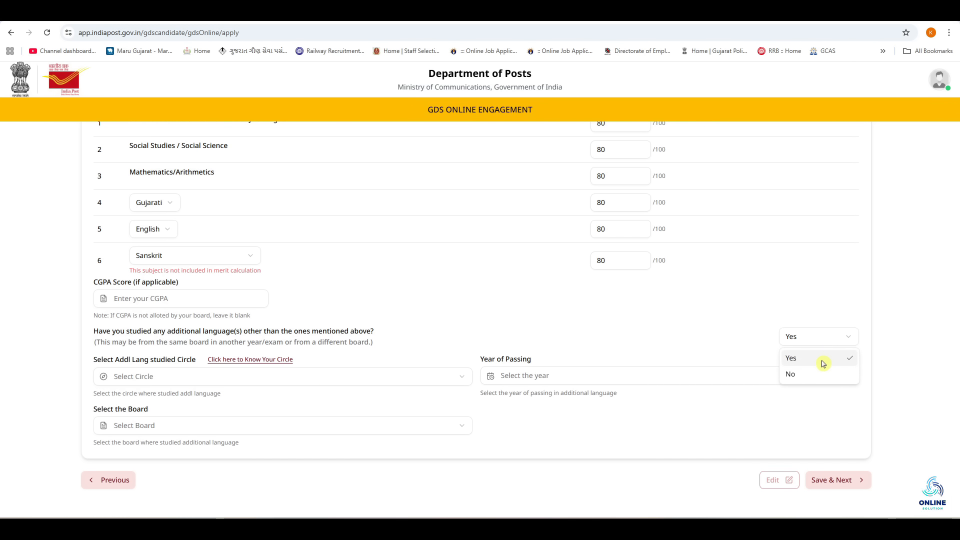
click(809, 384)
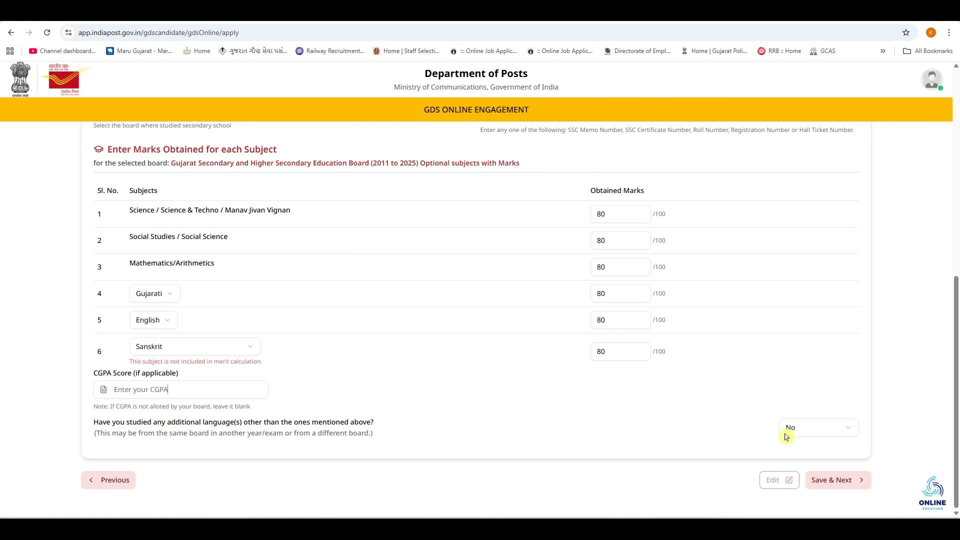
click(838, 482)
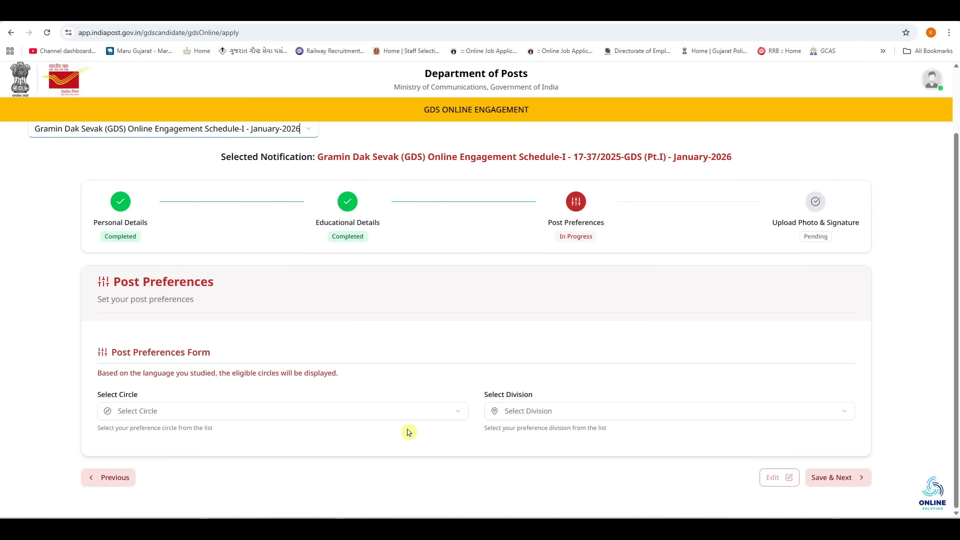
Step: Select Gujarat Circle and Bhavnagar Division, showing its 53 vacant posts
click(156, 419)
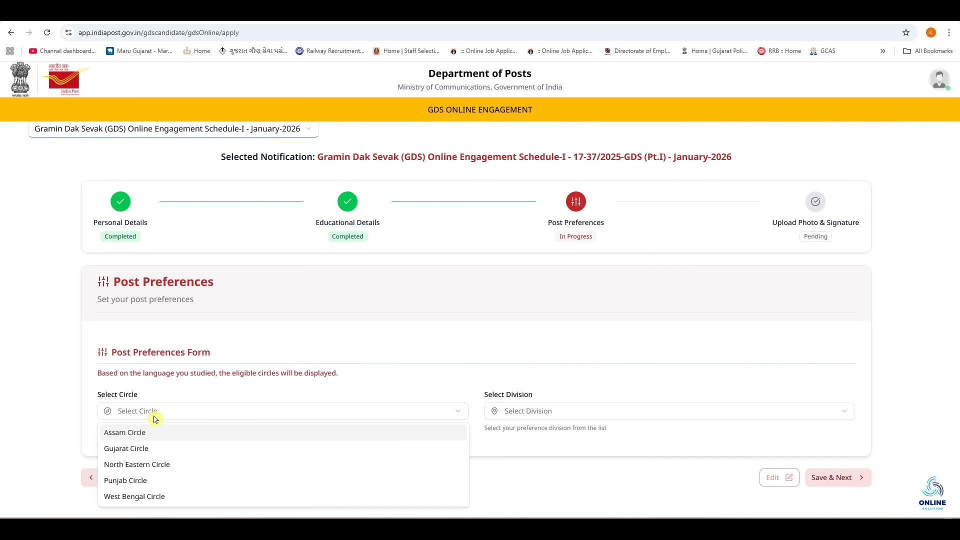
click(152, 450)
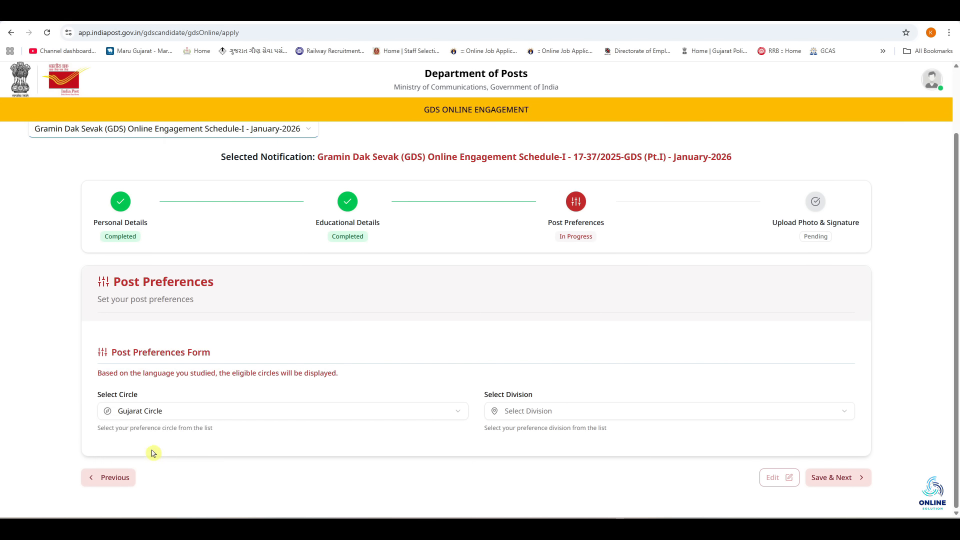
click(541, 413)
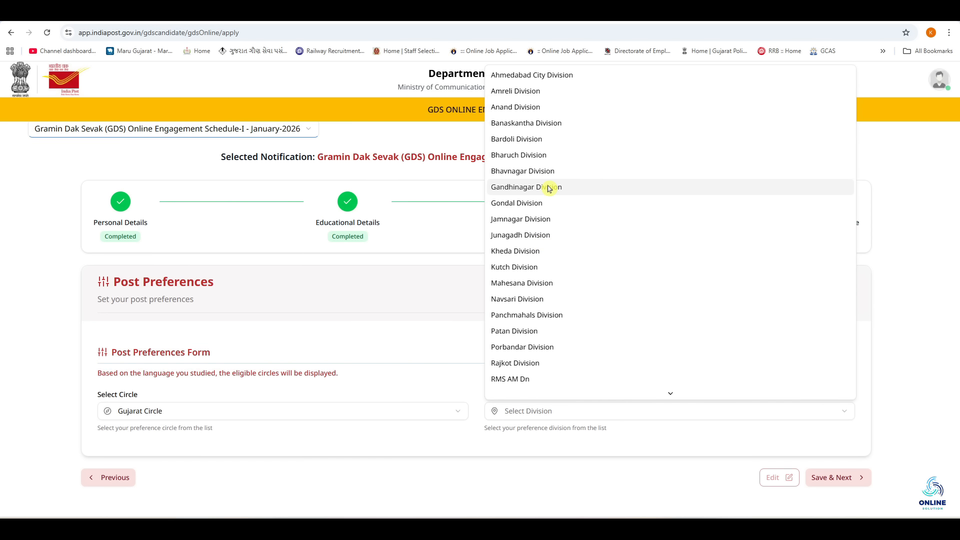
scroll(549, 187, down, 3)
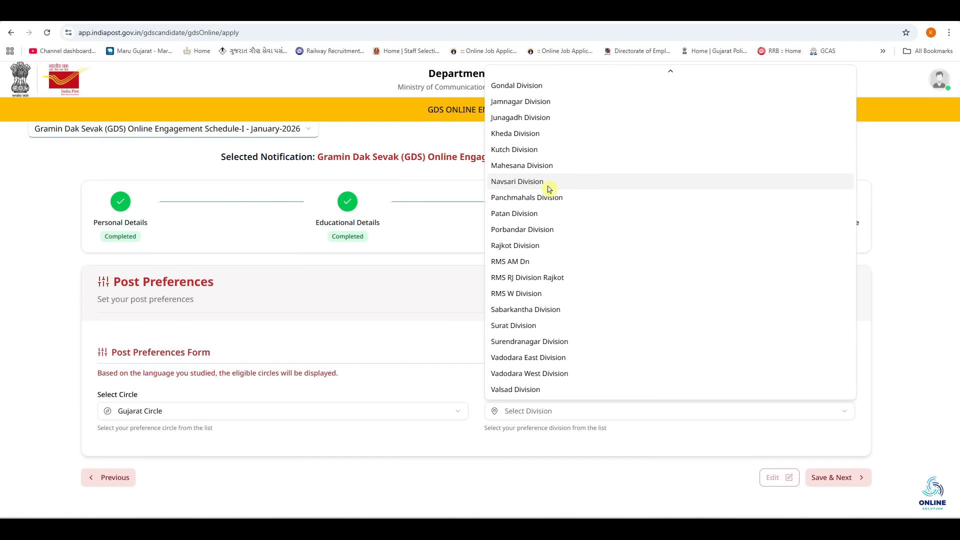
scroll(548, 187, up, 3)
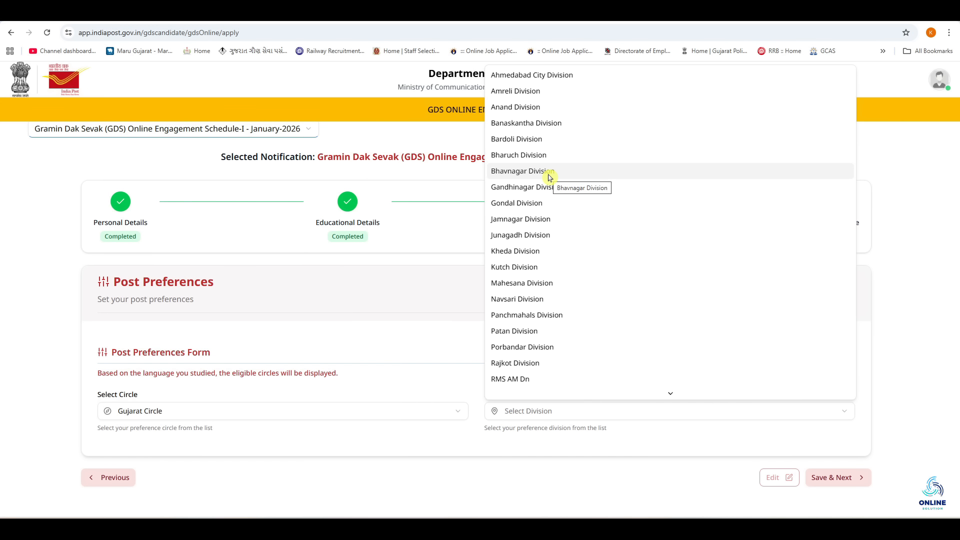
click(549, 178)
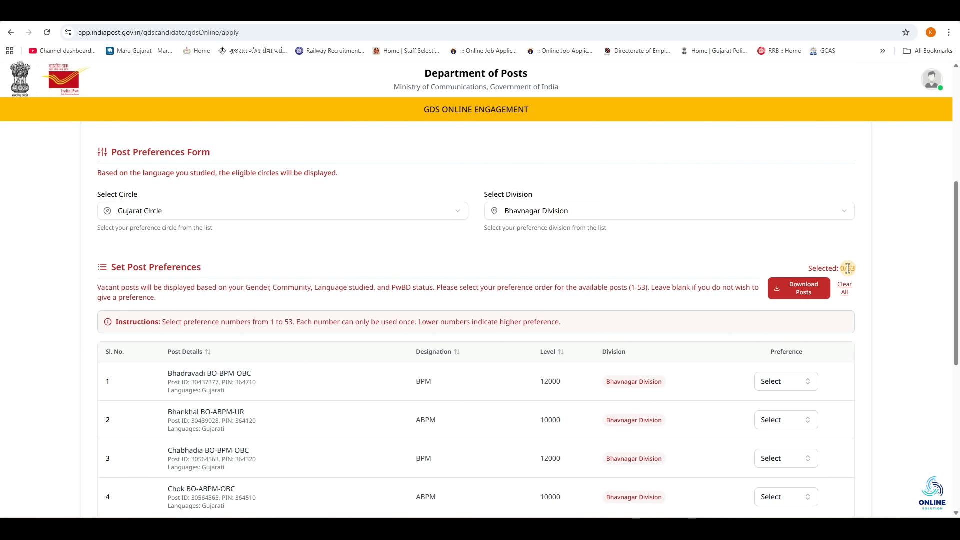
drag(848, 269, 856, 278)
Step: Give the Bhadravadi post preference 1, after briefly trying preference 5
click(857, 278)
scroll(849, 269, down, 3)
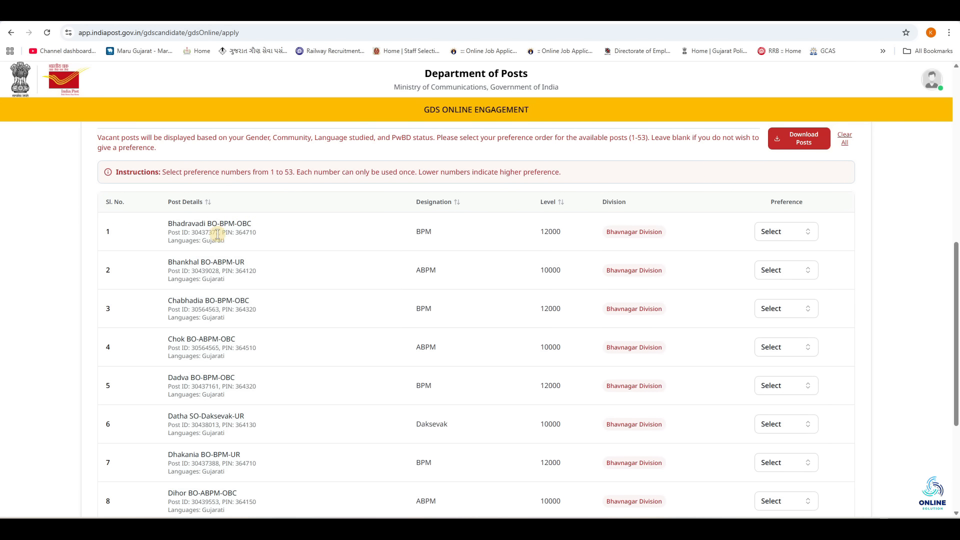
click(757, 231)
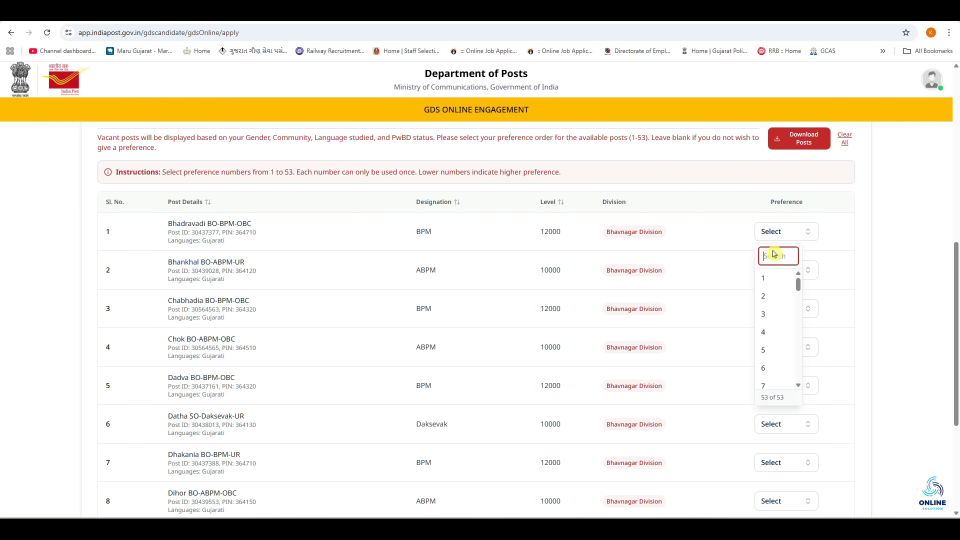
click(775, 279)
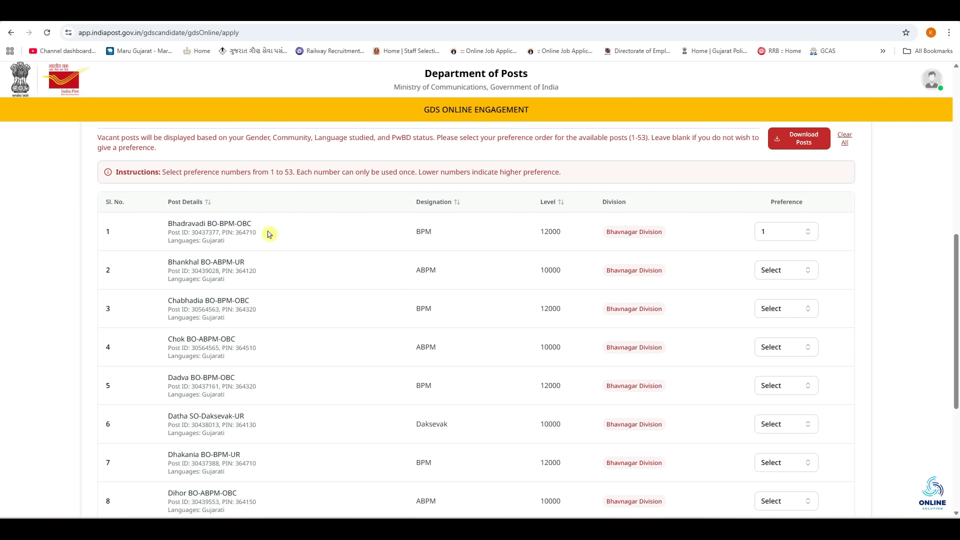
click(778, 236)
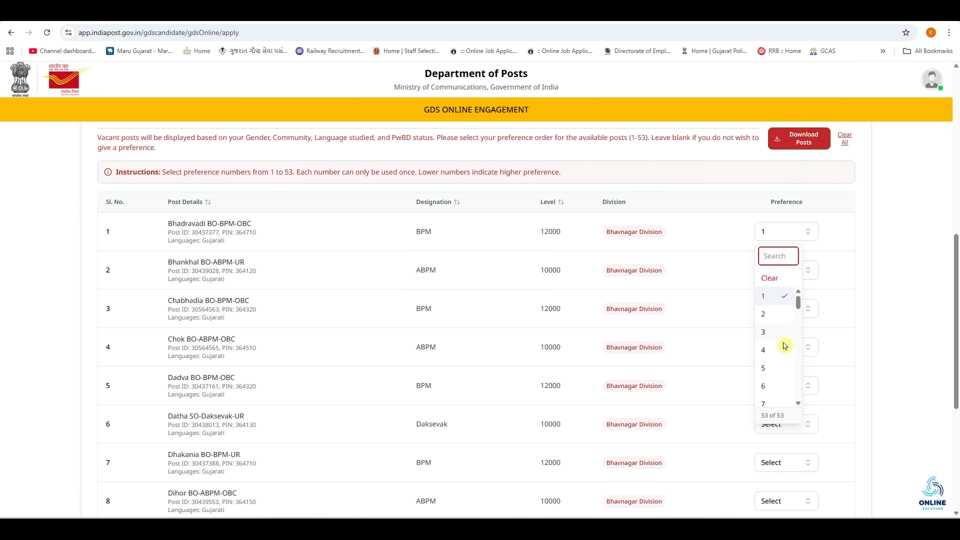
click(770, 368)
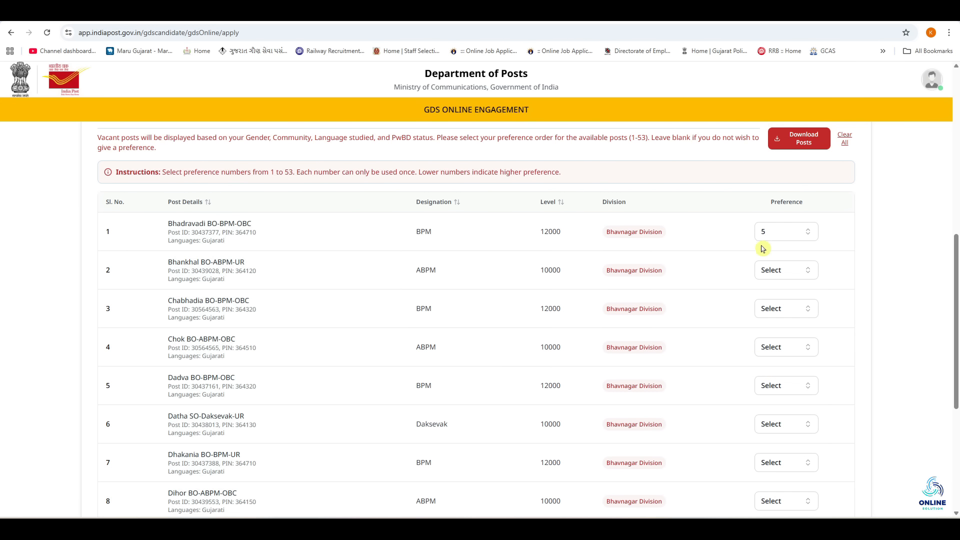
click(773, 234)
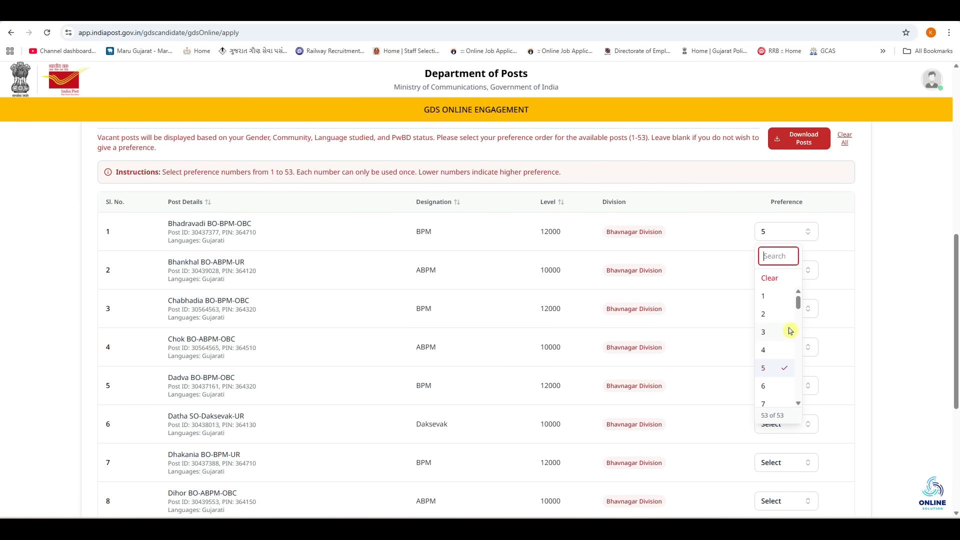
click(764, 297)
scroll(195, 250, down, 1)
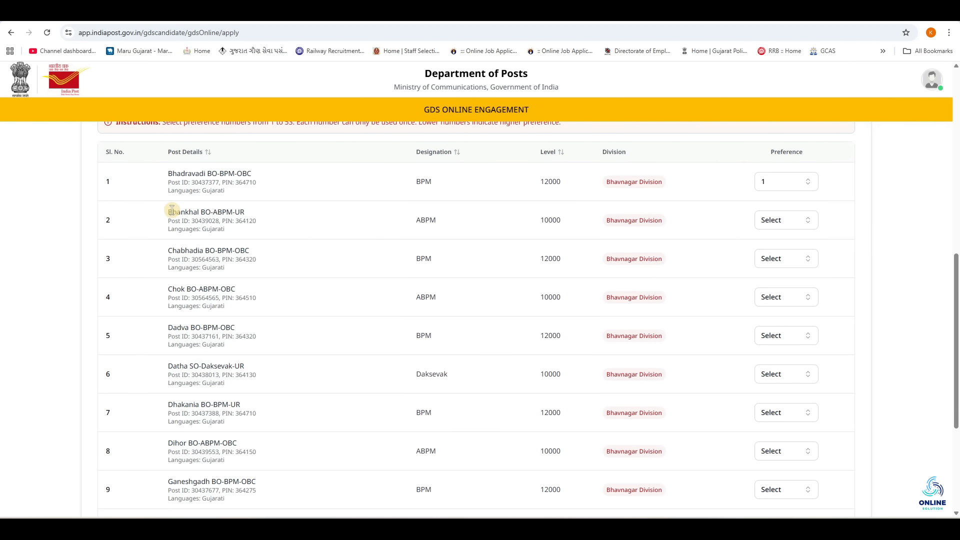
Step: Rank Bhankhal as preference 7 and Chabhadia as 3, then review the remaining posts
click(760, 224)
click(767, 357)
click(765, 260)
click(772, 327)
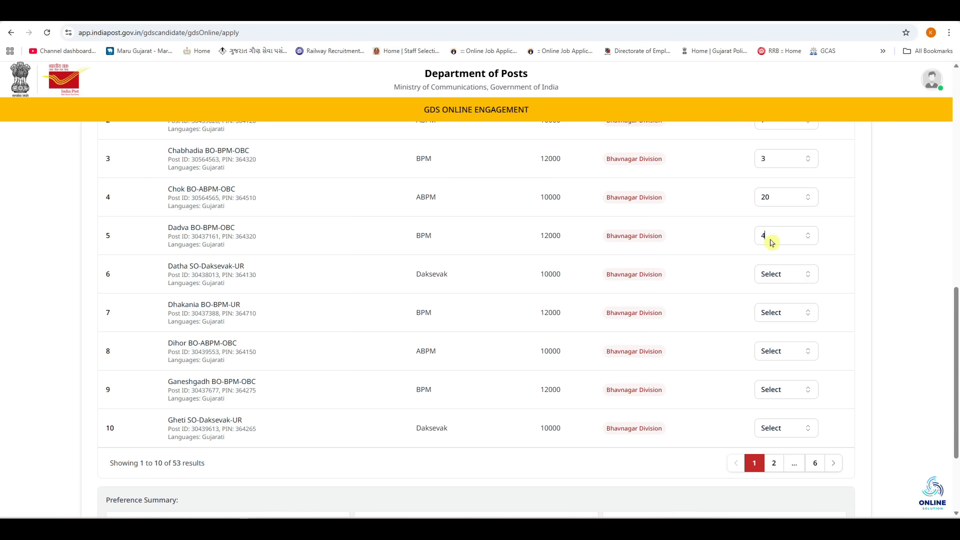
click(770, 273)
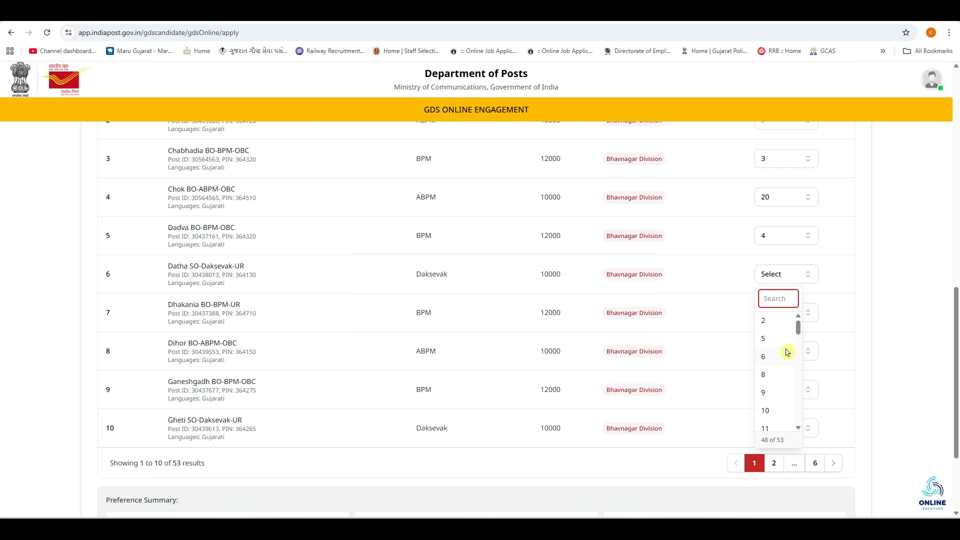
scroll(887, 312, down, 2)
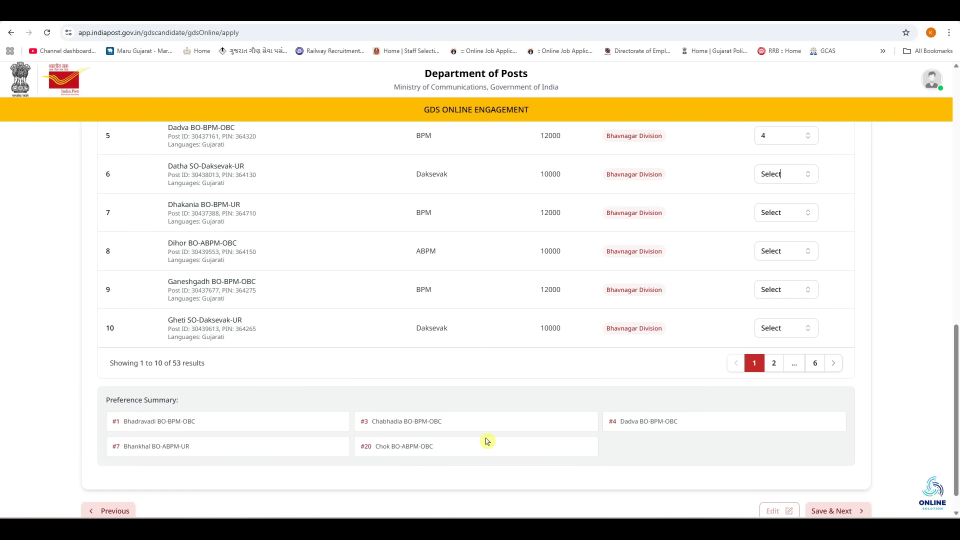
scroll(487, 441, up, 7)
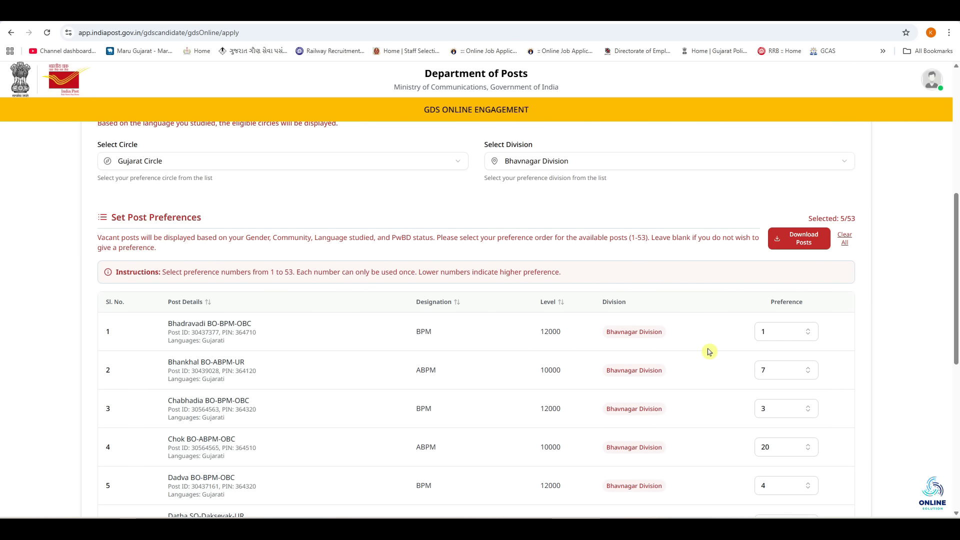
scroll(708, 351, down, 7)
scroll(498, 288, down, 1)
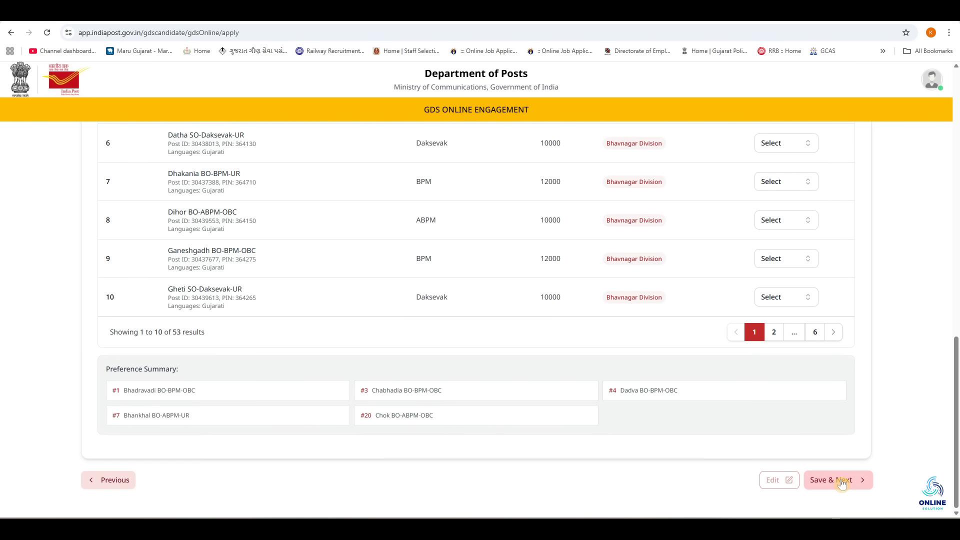
Step: Save the post preferences and review the Photo and Signature upload guidance
click(842, 483)
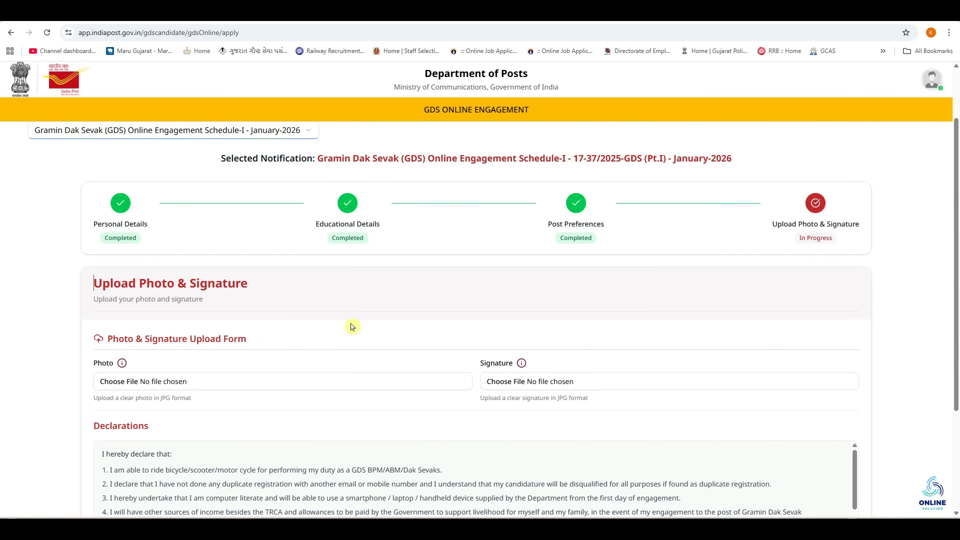
mouse_move(122, 364)
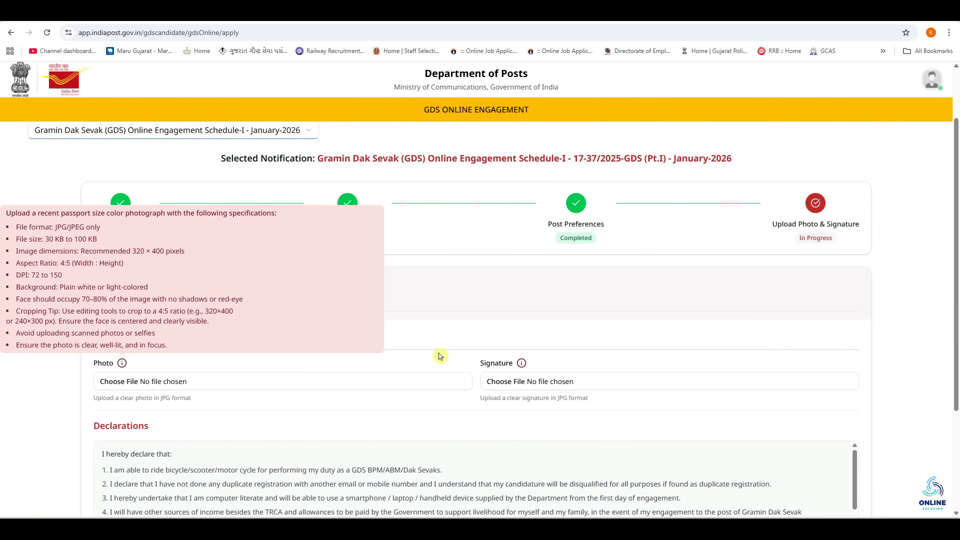
mouse_move(522, 364)
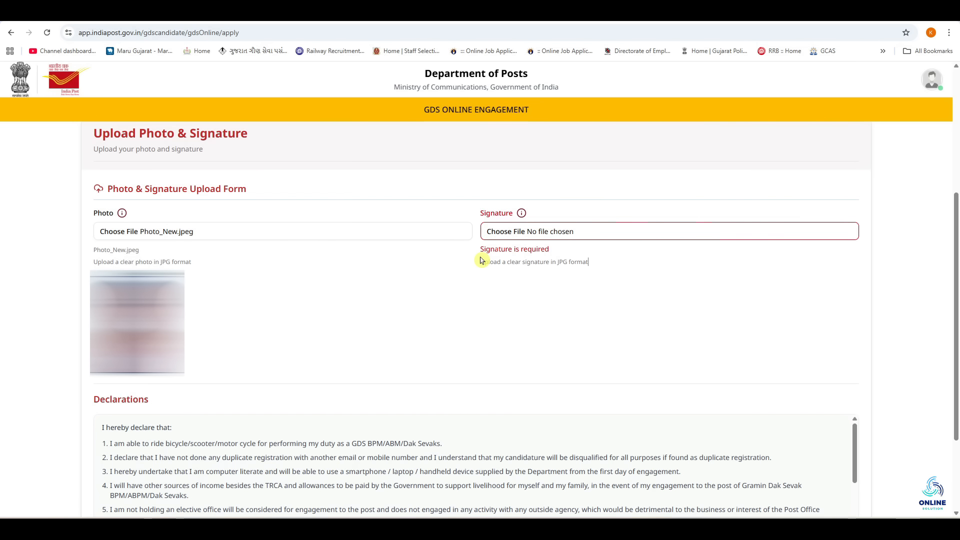
Step: Attach Sign 111.jpg as the signature and accept the declarations
click(518, 23)
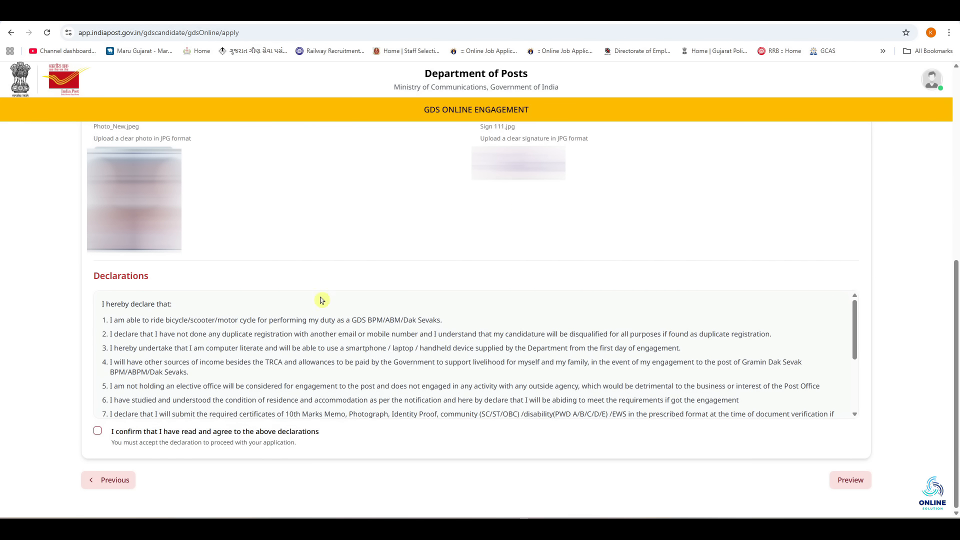
click(98, 433)
Step: Open the Application Preview and scroll down to the Edit/Submit Application buttons
click(848, 482)
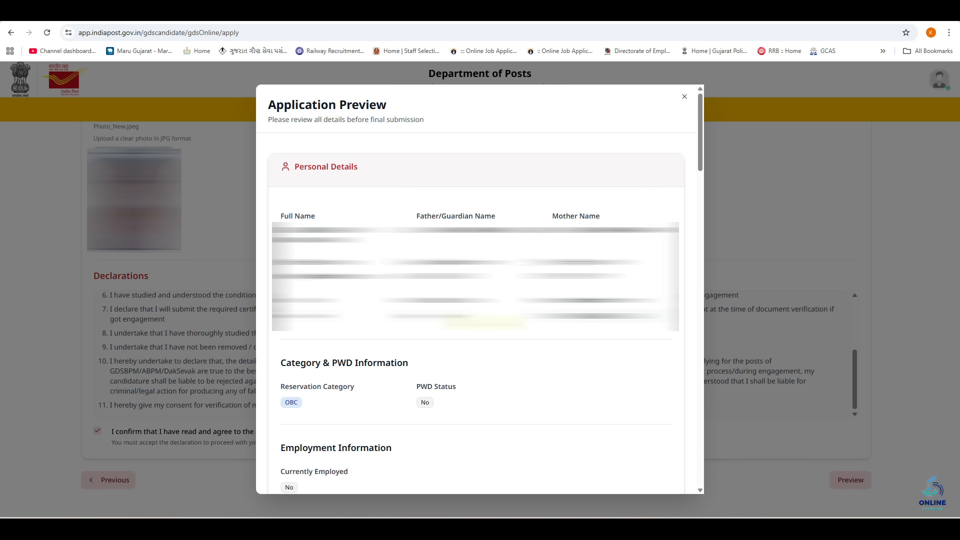
scroll(475, 275, down, 15)
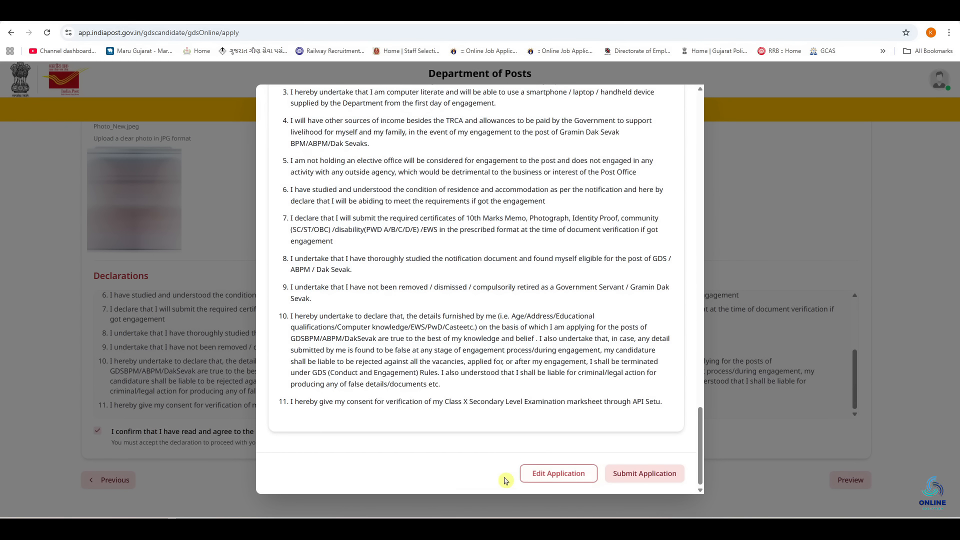